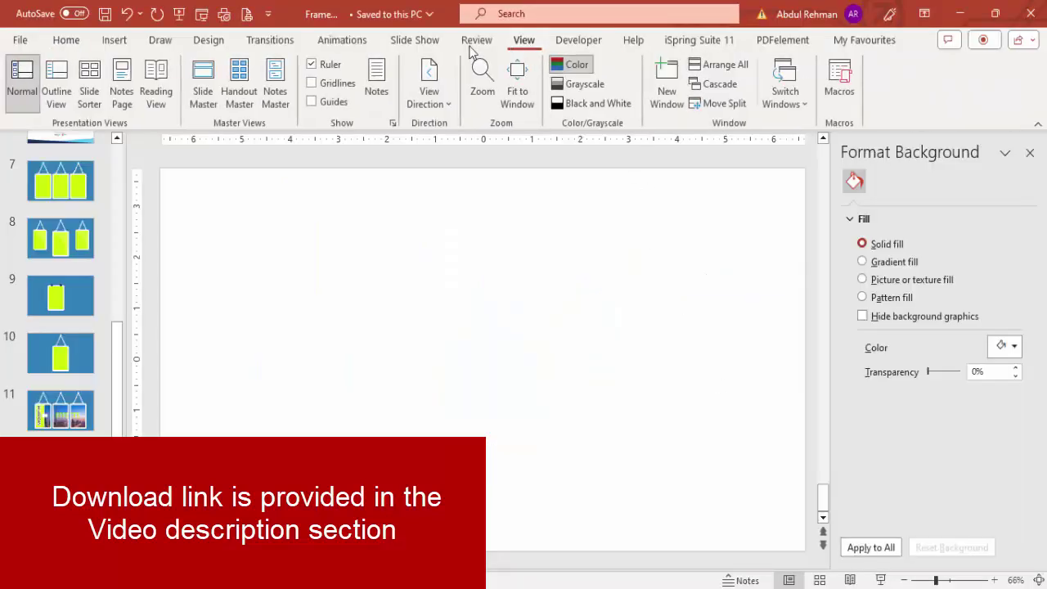
Turn on the slide guides and draw a tall rounded rectangle with gentler corners.
click(325, 102)
click(114, 40)
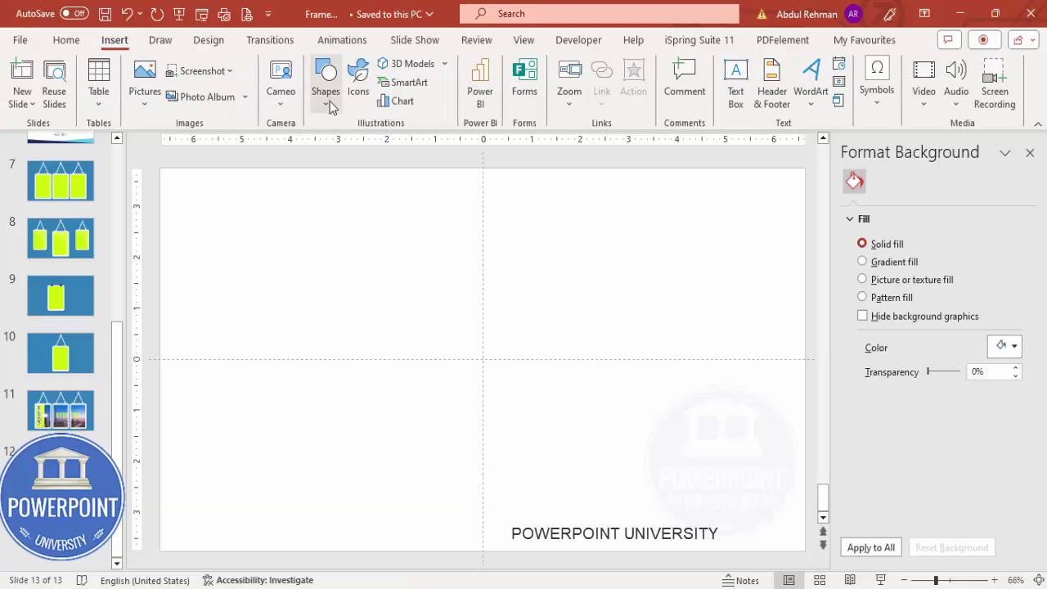
click(326, 97)
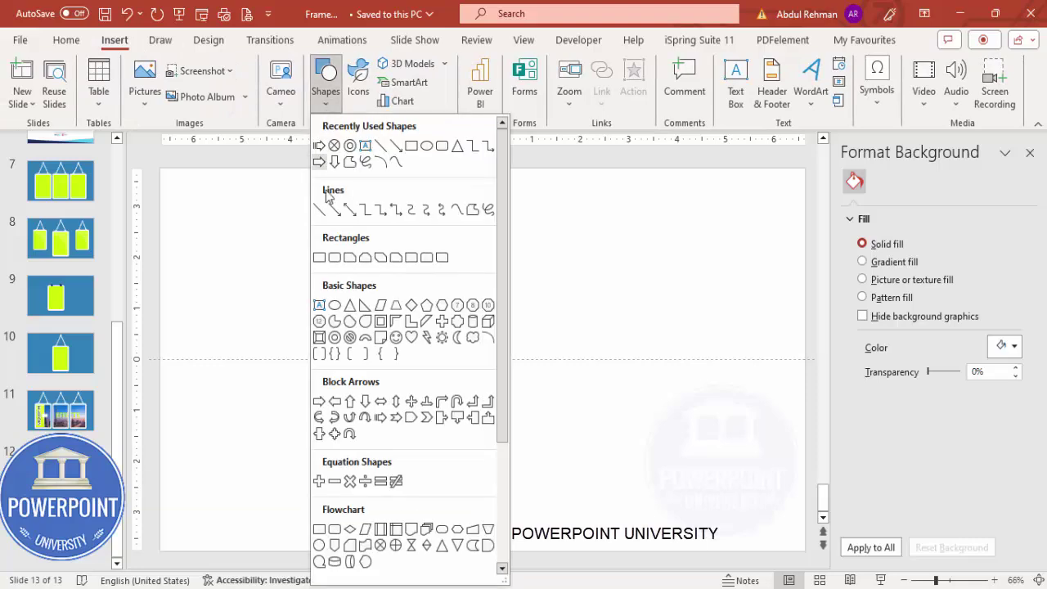
click(334, 258)
drag(379, 268, 535, 510)
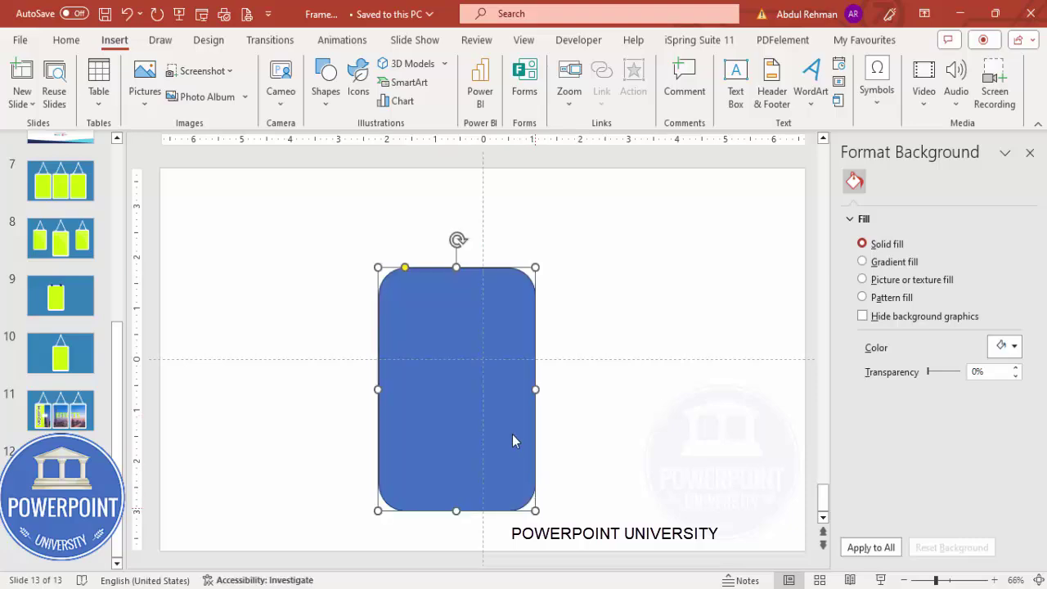
drag(405, 273, 393, 273)
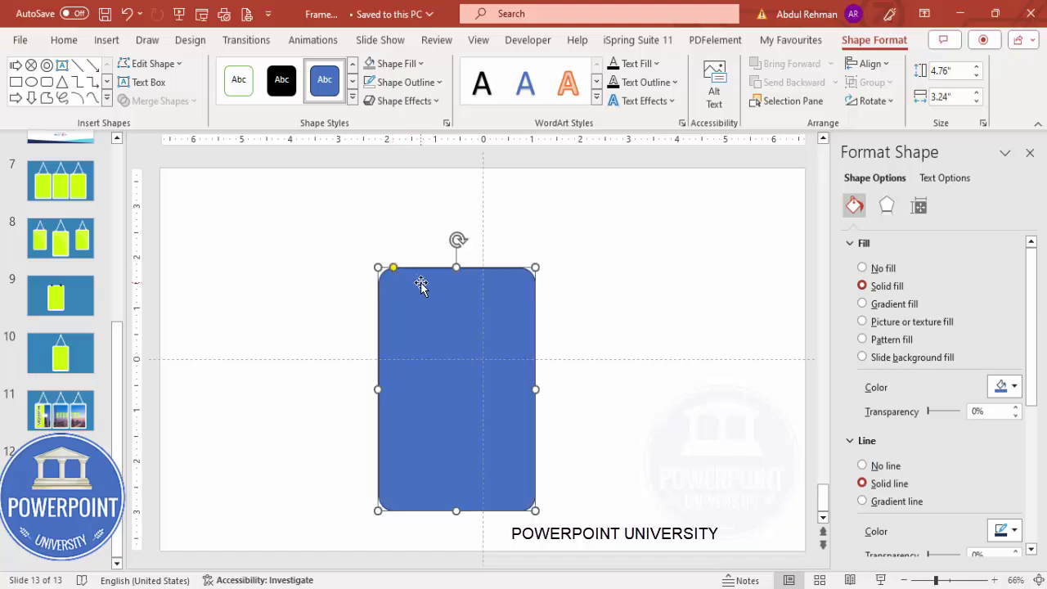
Remove the rectangle's outline and centre it horizontally and vertically on the slide.
click(416, 83)
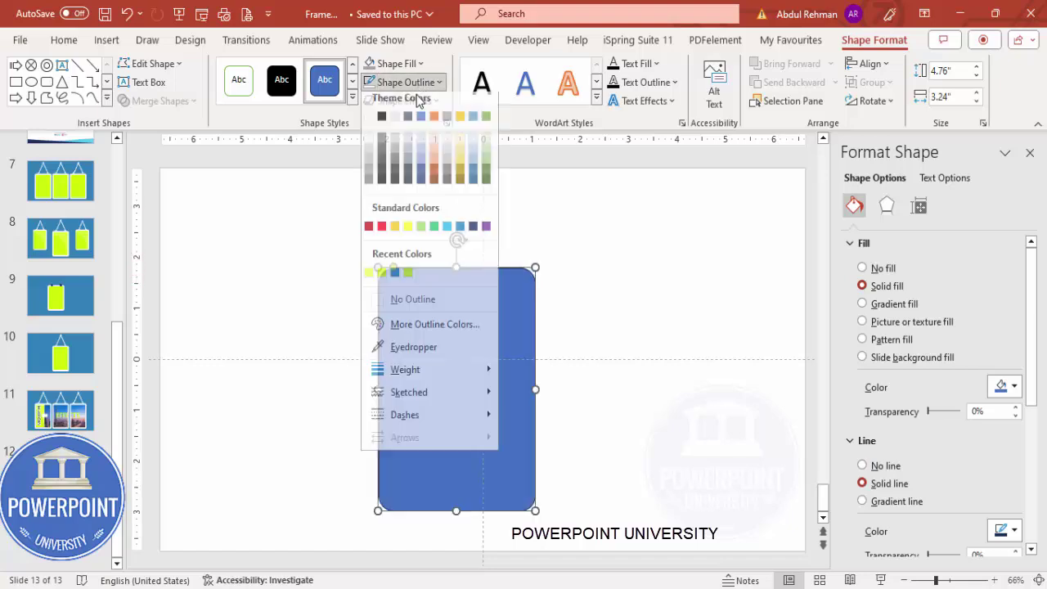
click(430, 300)
click(866, 65)
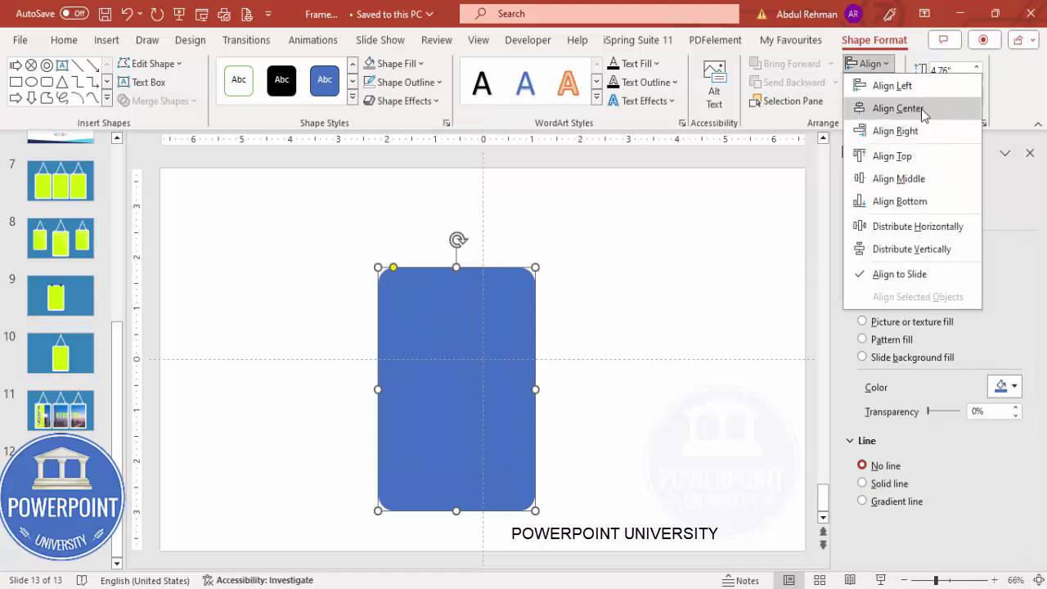
click(898, 108)
click(868, 63)
click(899, 178)
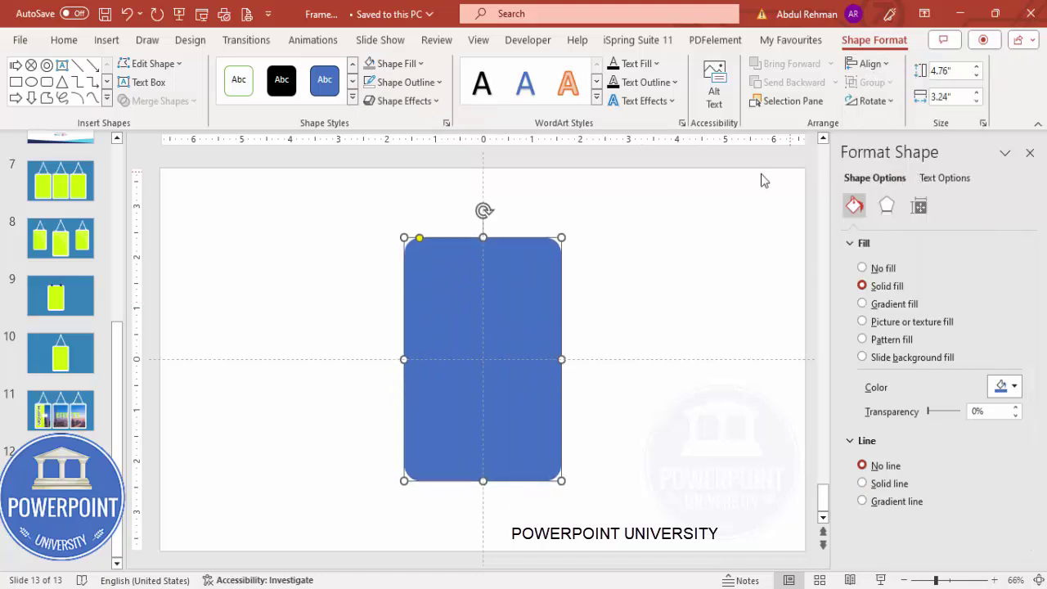
click(106, 40)
click(326, 82)
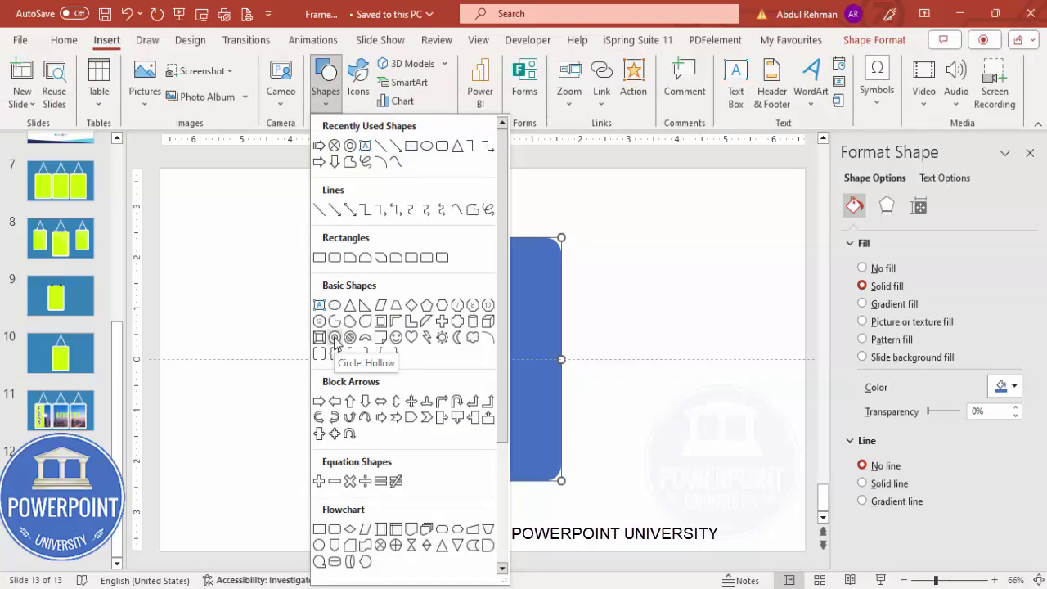
Draw a small hollow ring and position it on the rectangle's top edge.
click(335, 339)
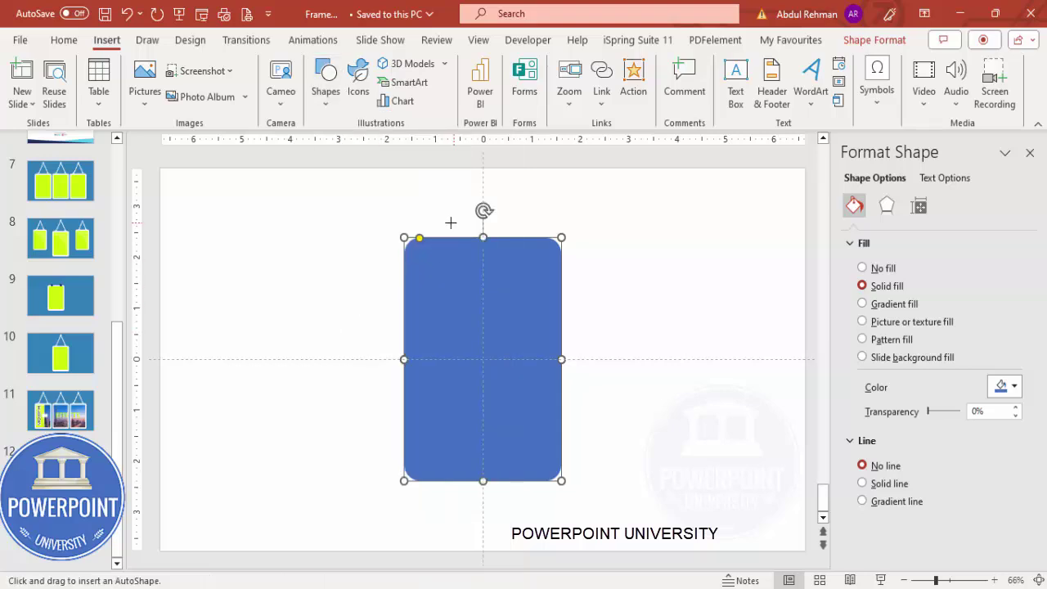
drag(437, 228, 455, 247)
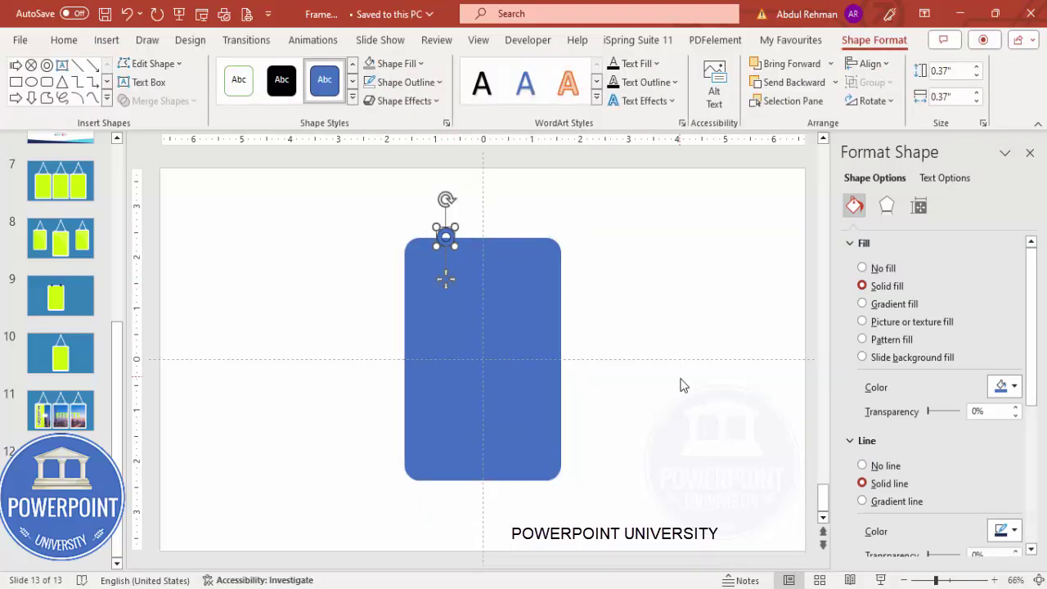
click(963, 585)
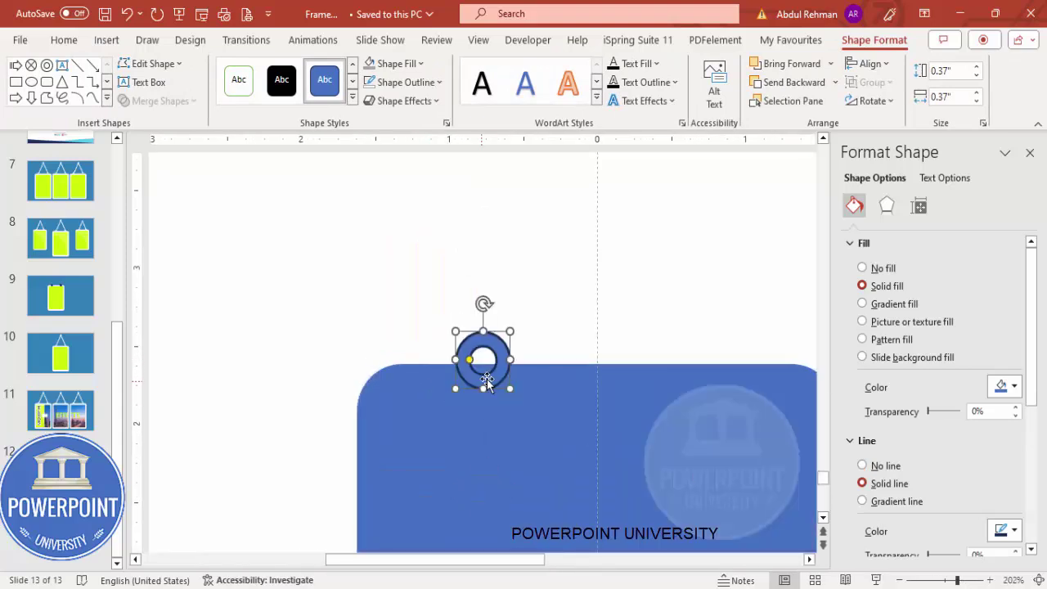
drag(485, 376, 486, 381)
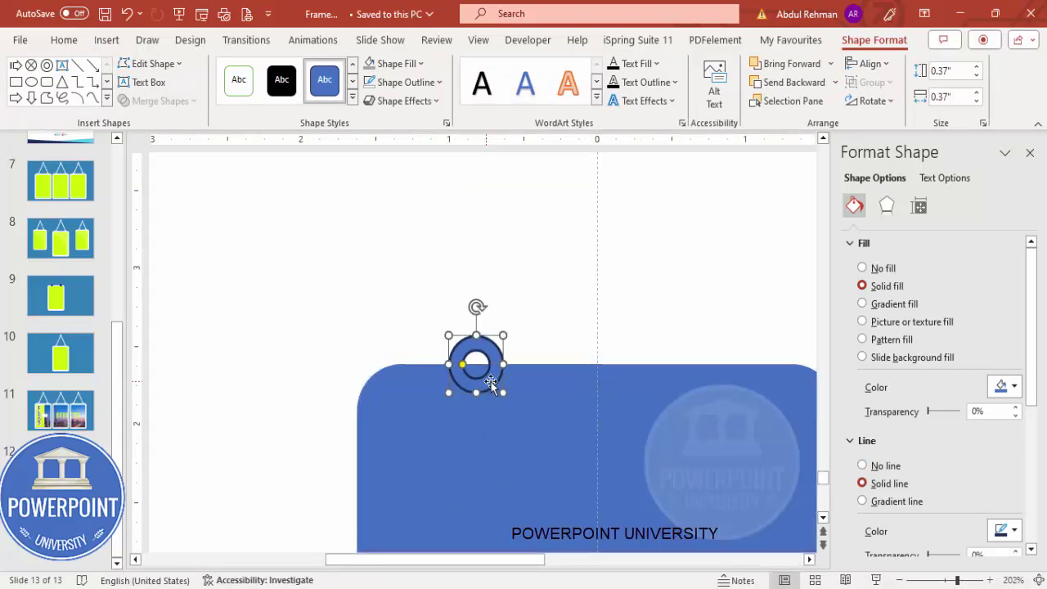
click(1038, 580)
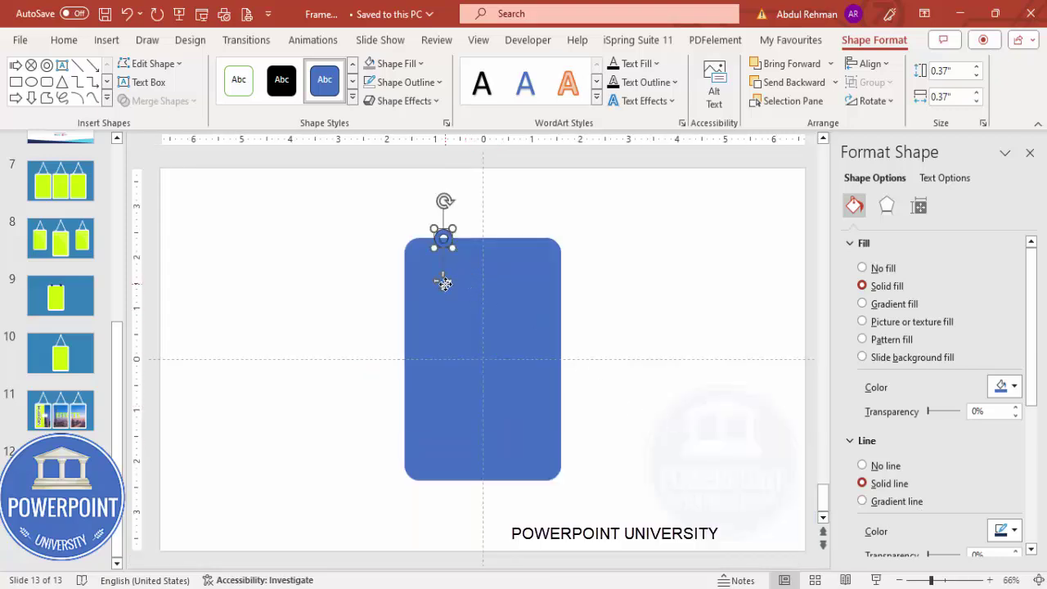
Copy the ring to the right along the top edge, then select all three shapes.
drag(442, 283, 527, 299)
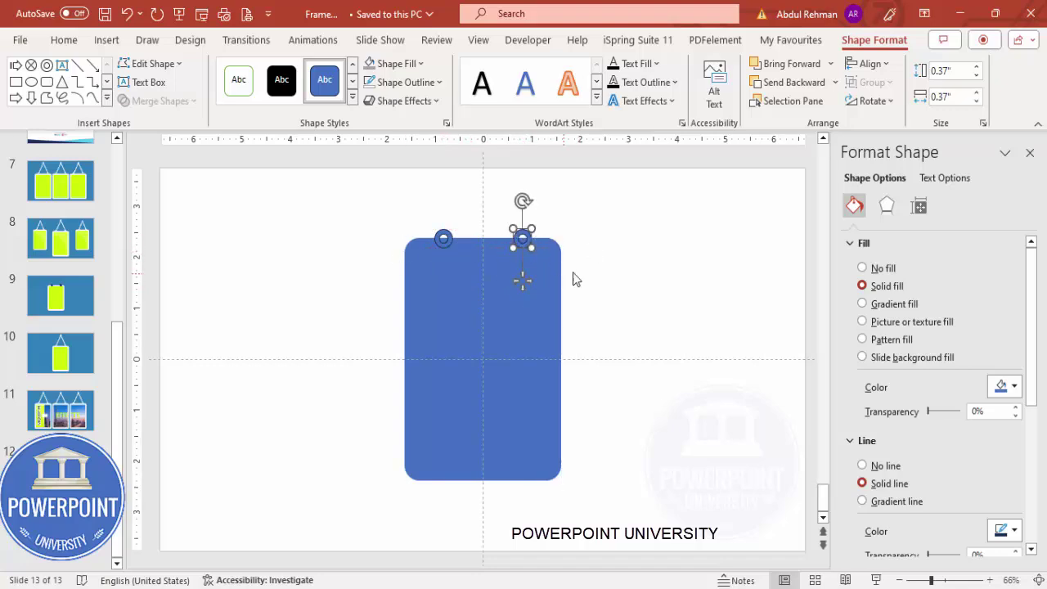
click(626, 262)
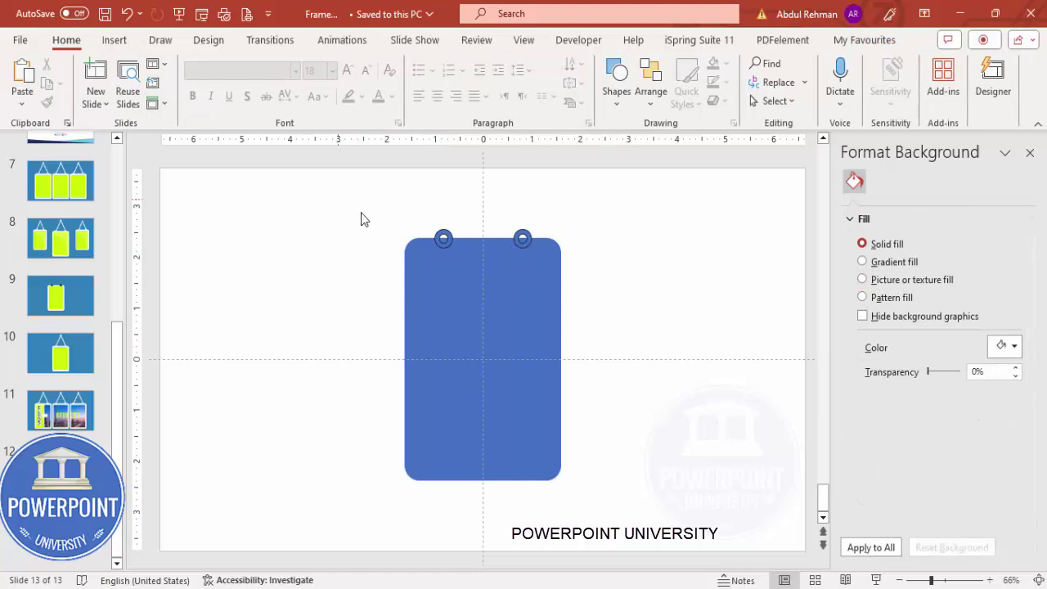
drag(346, 211, 620, 509)
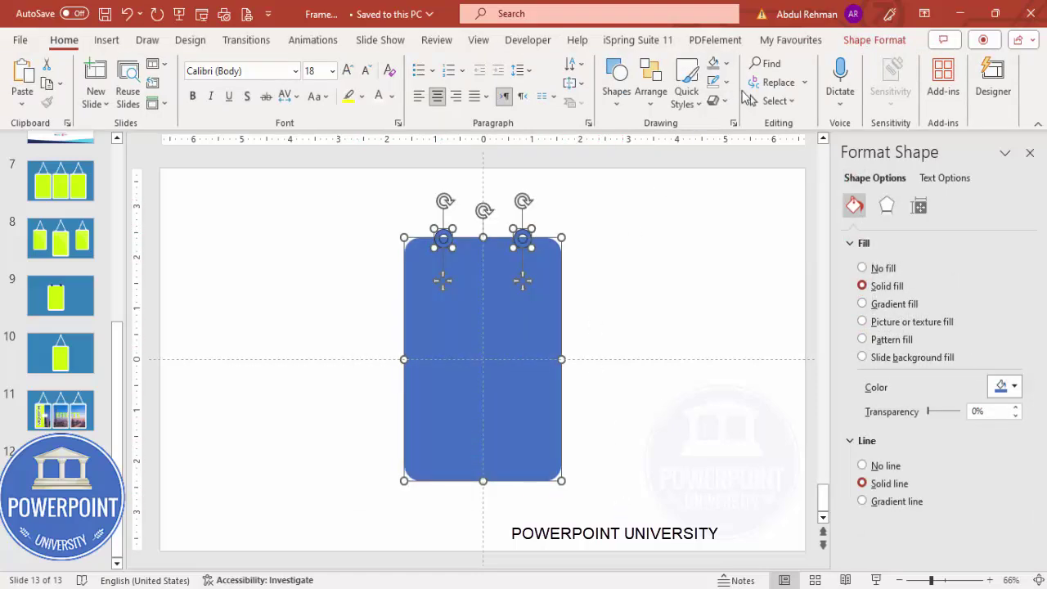
Fragment the overlapping shapes and delete the left ring's inner piece.
click(875, 39)
click(160, 100)
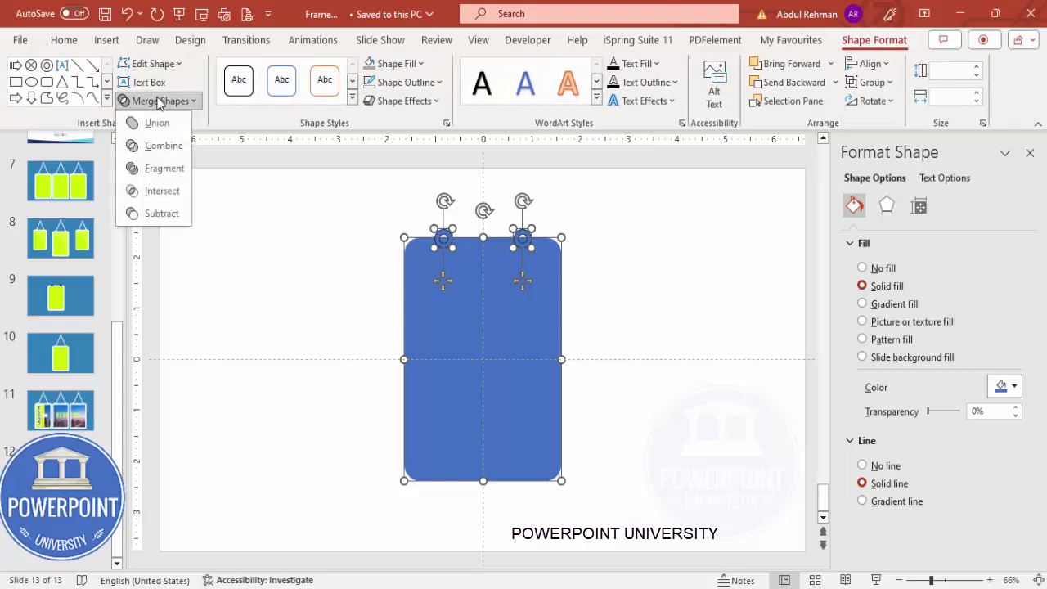
click(160, 168)
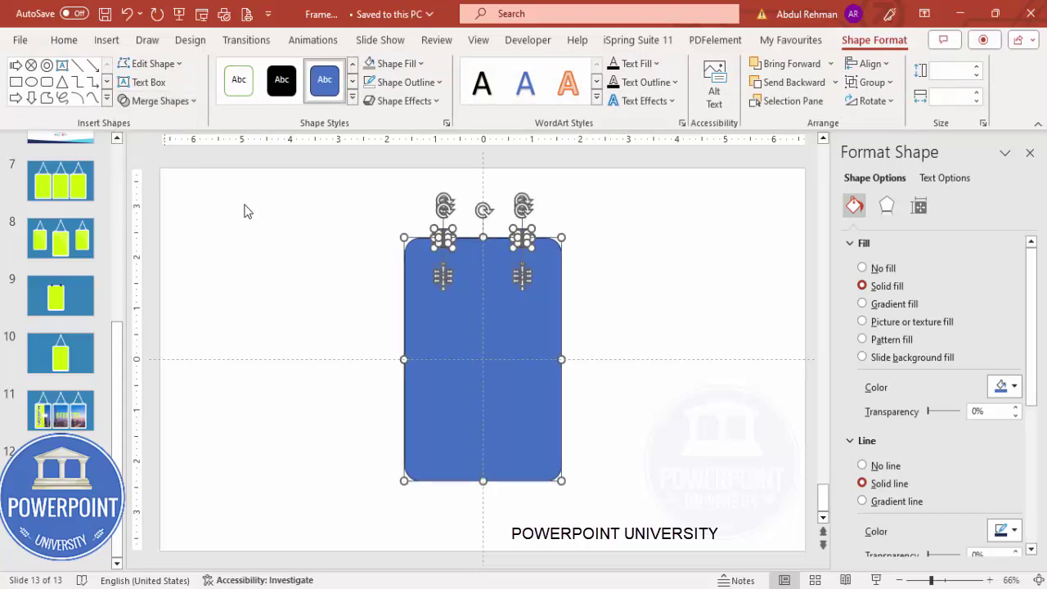
click(951, 581)
scroll(499, 262, up, 2)
click(288, 210)
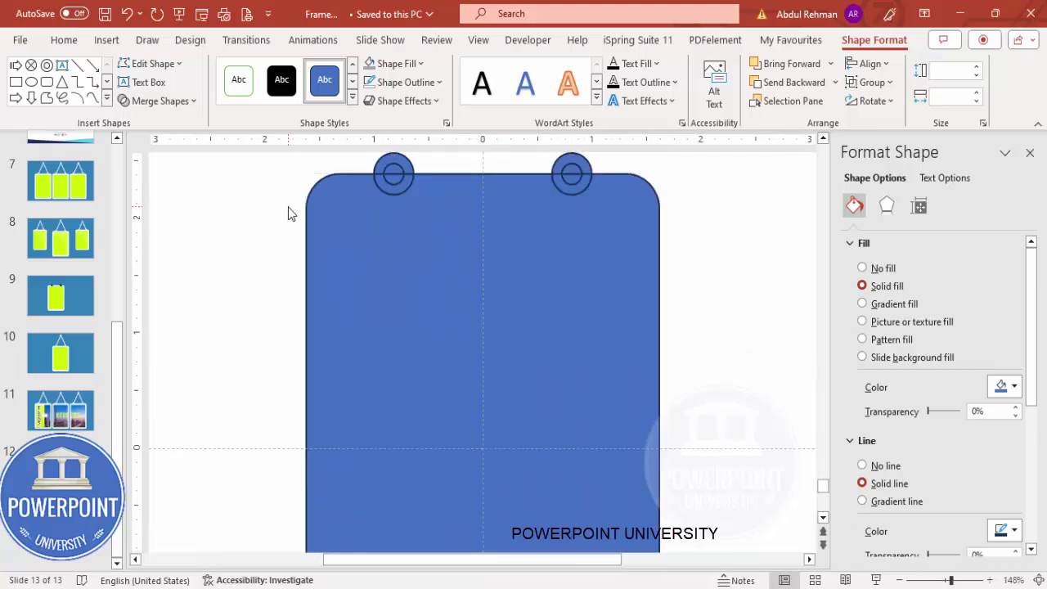
click(394, 174)
key(Delete)
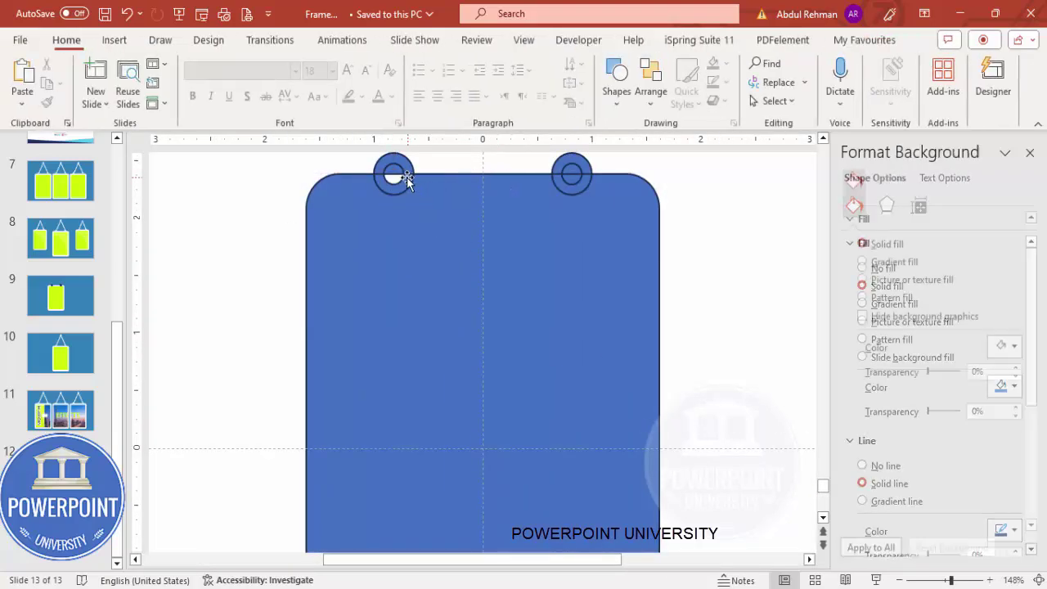
Delete the right ring's inner piece and select the card body with both rings.
click(426, 197)
key(Escape)
click(570, 170)
click(640, 175)
key(Delete)
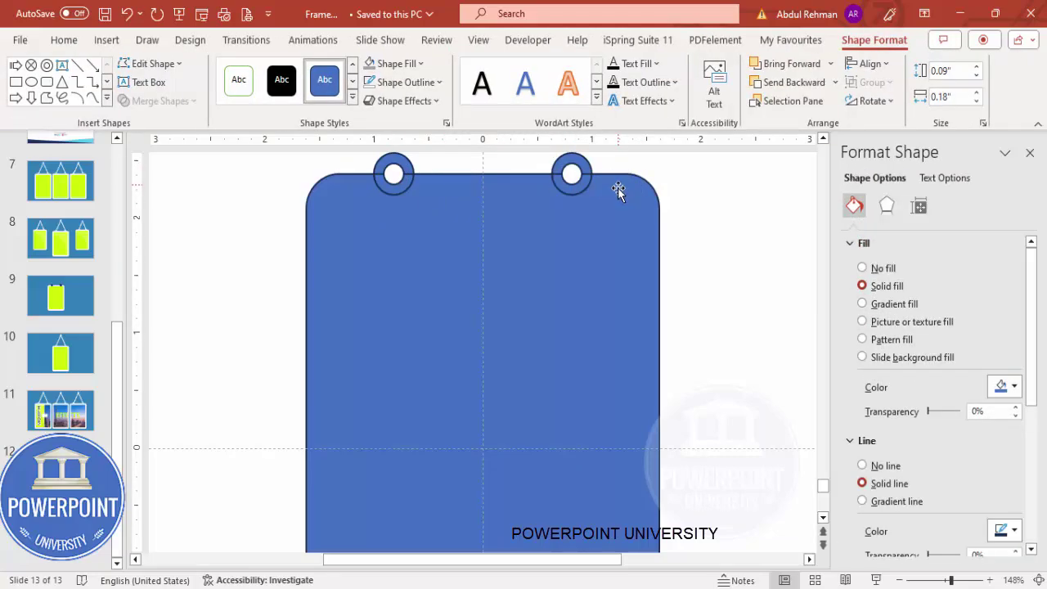
click(1037, 579)
drag(359, 199, 721, 563)
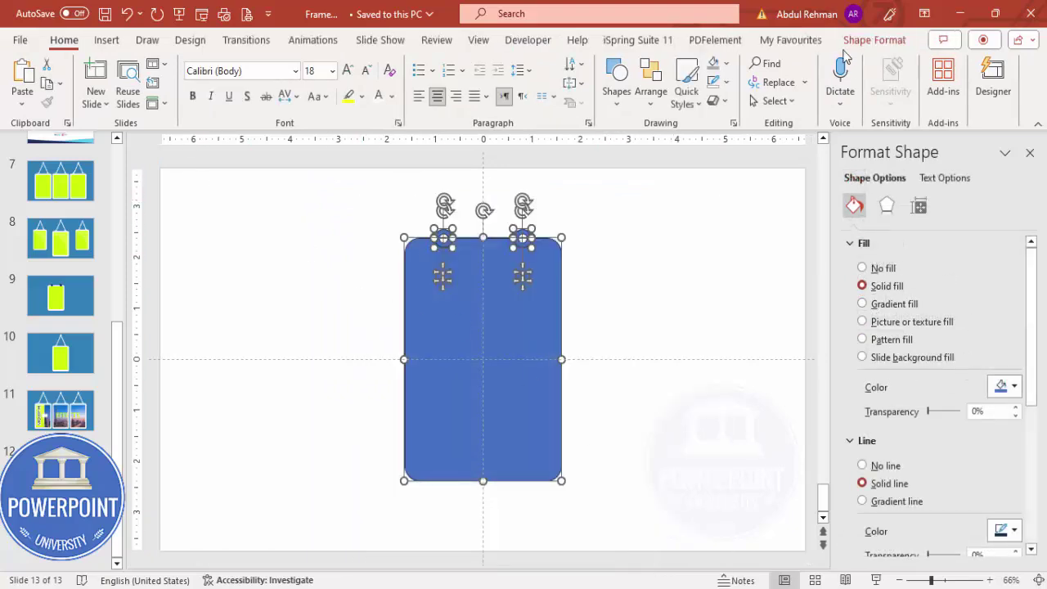
Union the body and rings into one outline-free shape and move it lower on the slide.
click(872, 40)
click(161, 100)
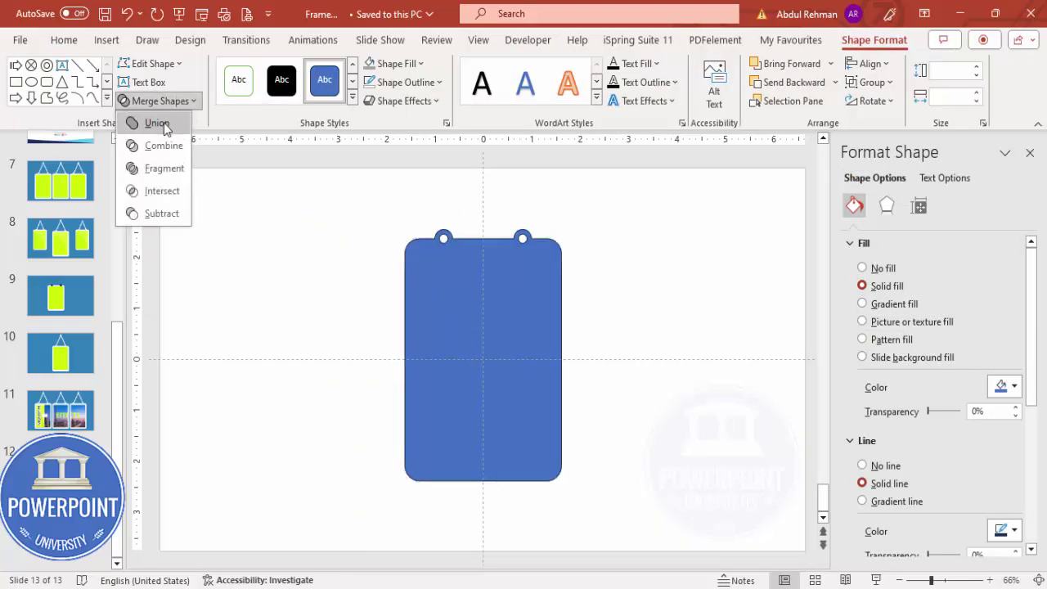
click(164, 128)
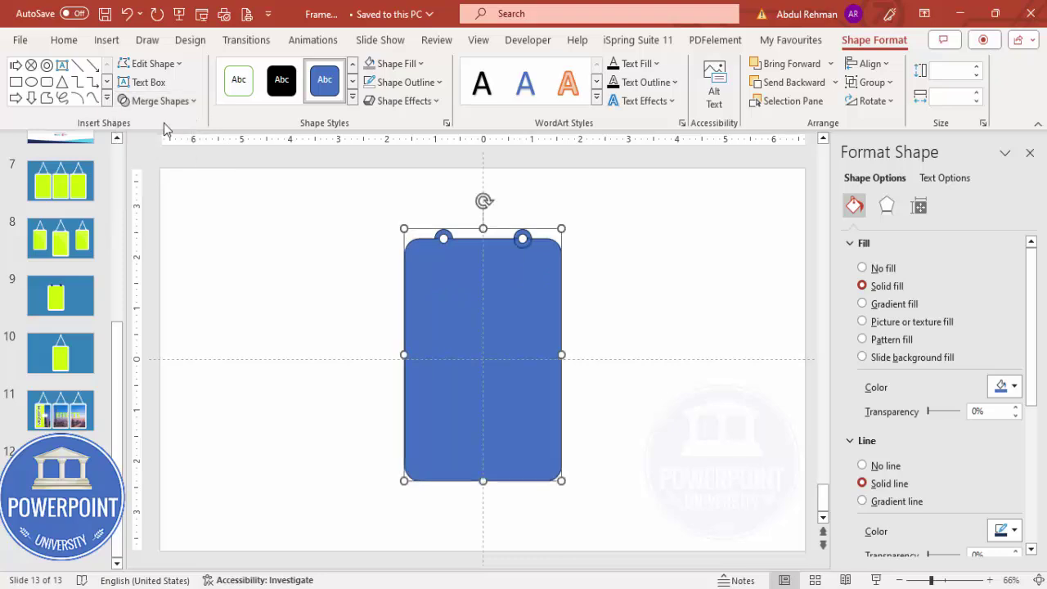
click(413, 82)
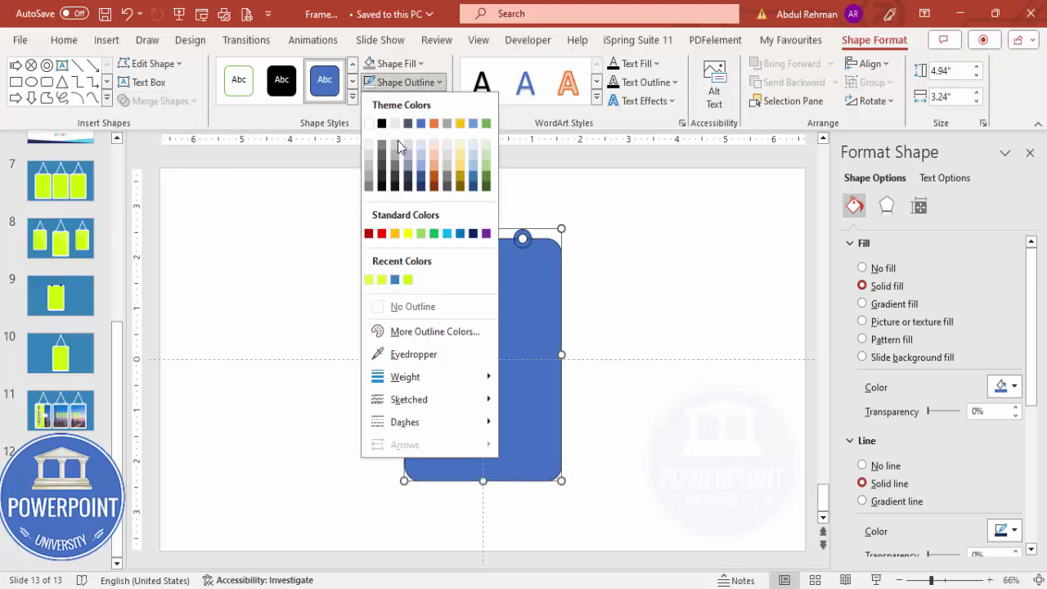
click(412, 306)
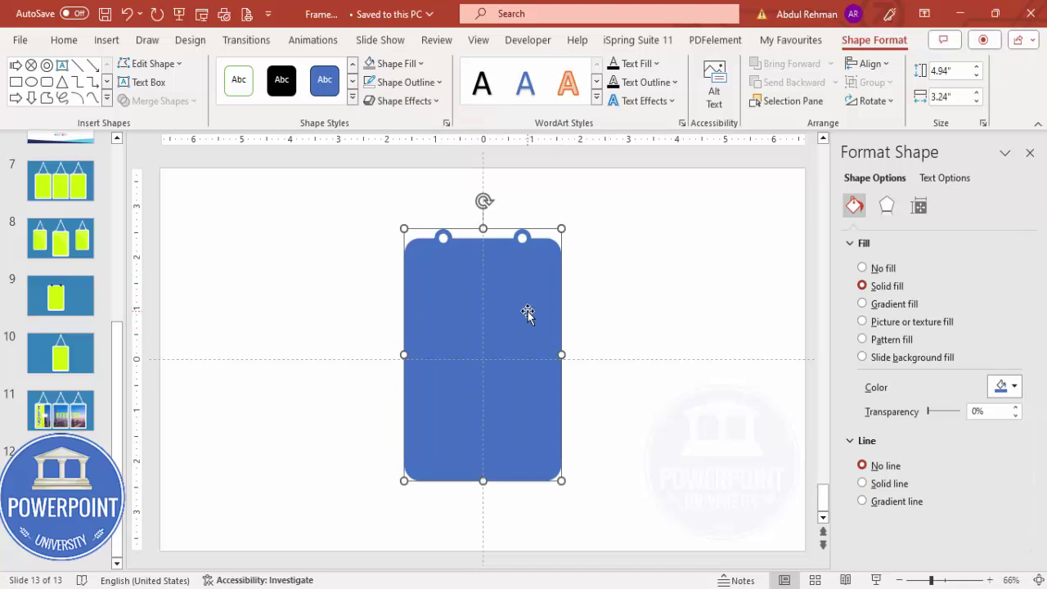
drag(524, 314, 530, 362)
click(106, 39)
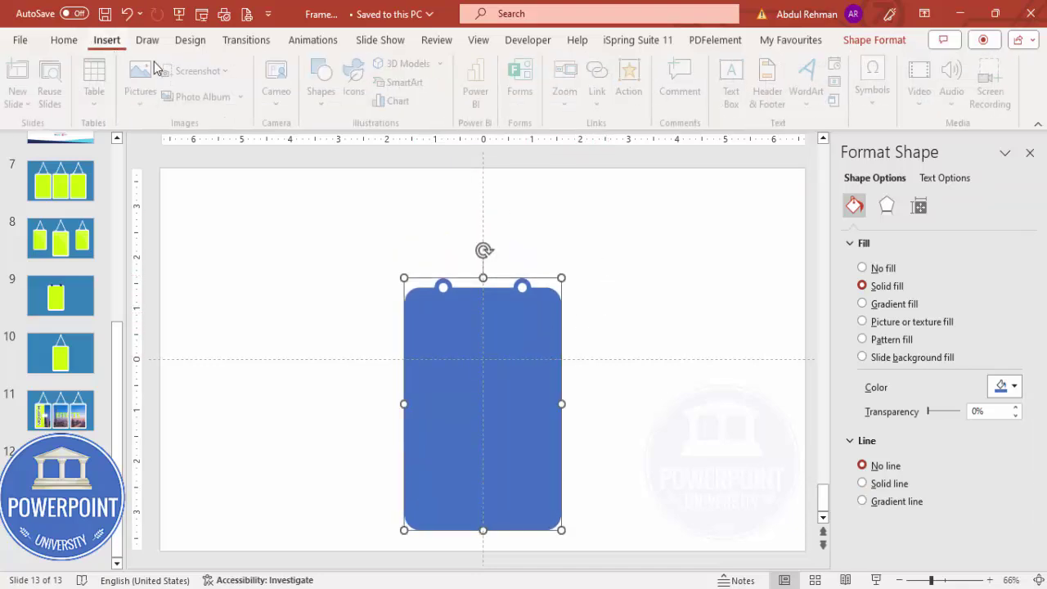
Draw a small black Summing Junction pin just above the frame.
click(325, 82)
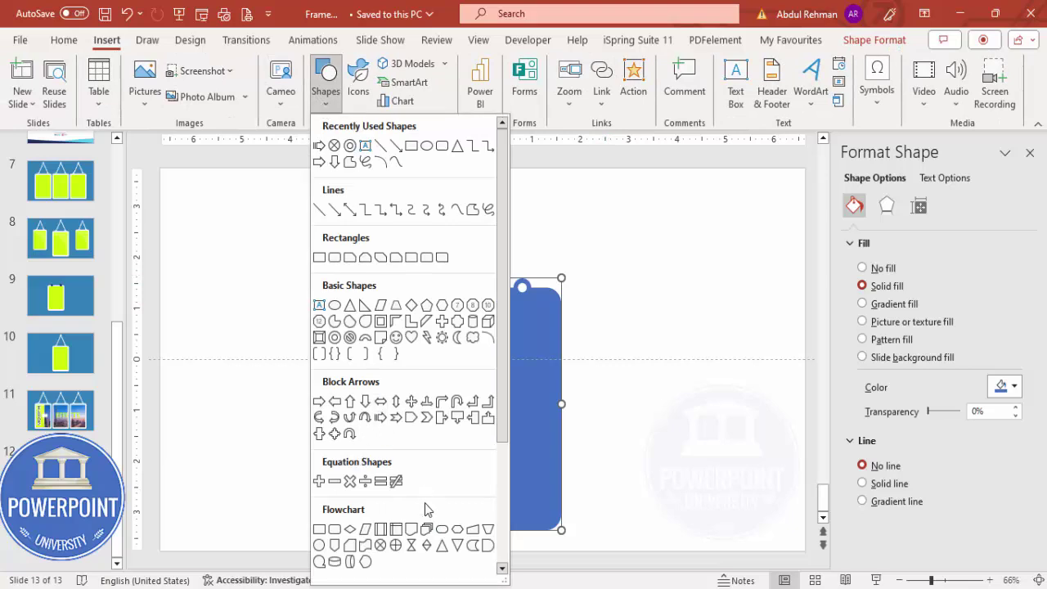
click(382, 546)
drag(480, 187, 493, 199)
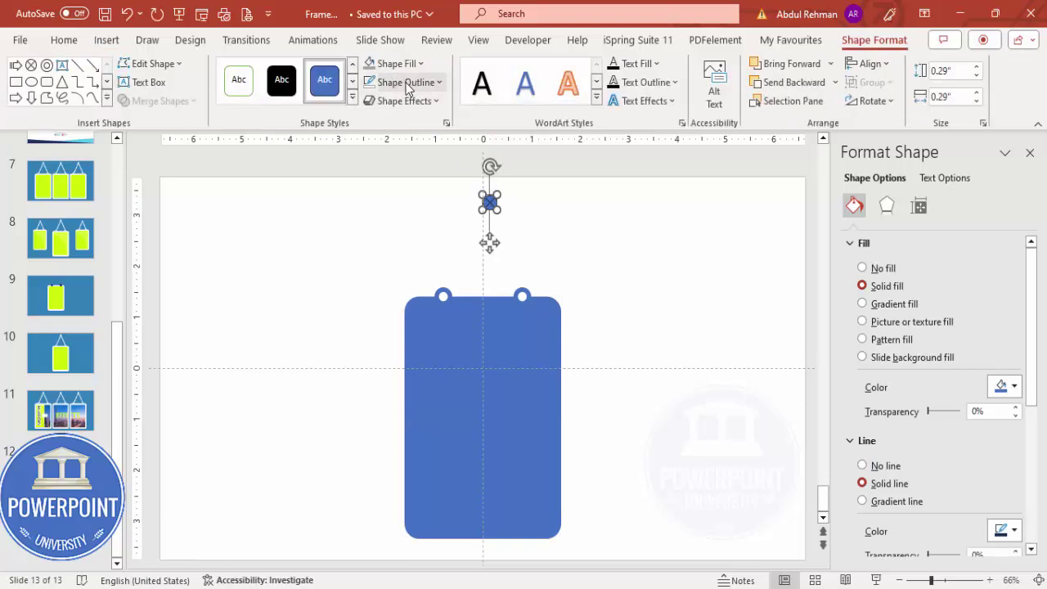
click(413, 82)
click(391, 67)
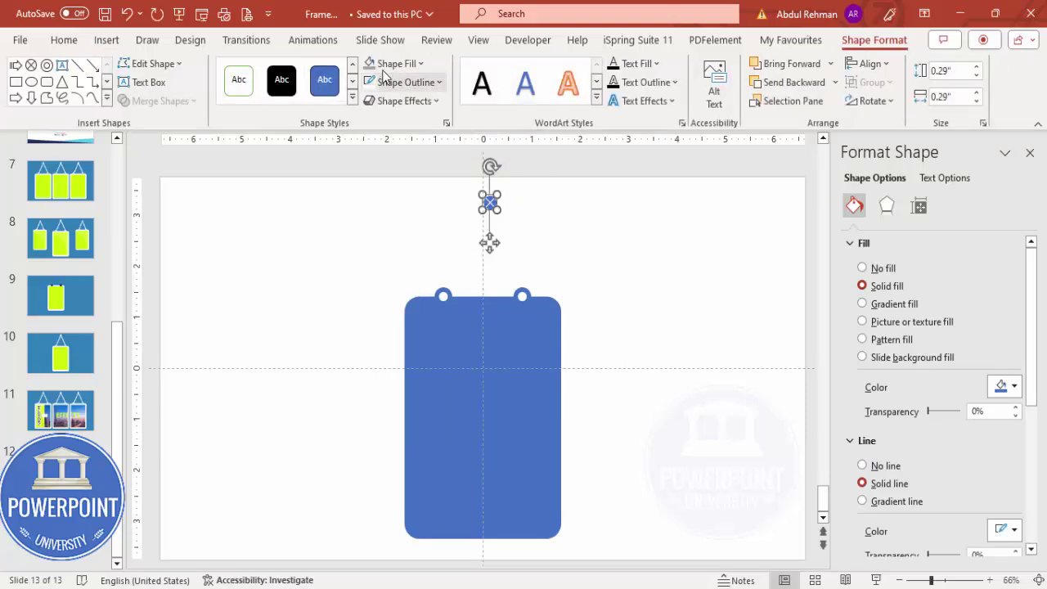
click(389, 69)
click(381, 105)
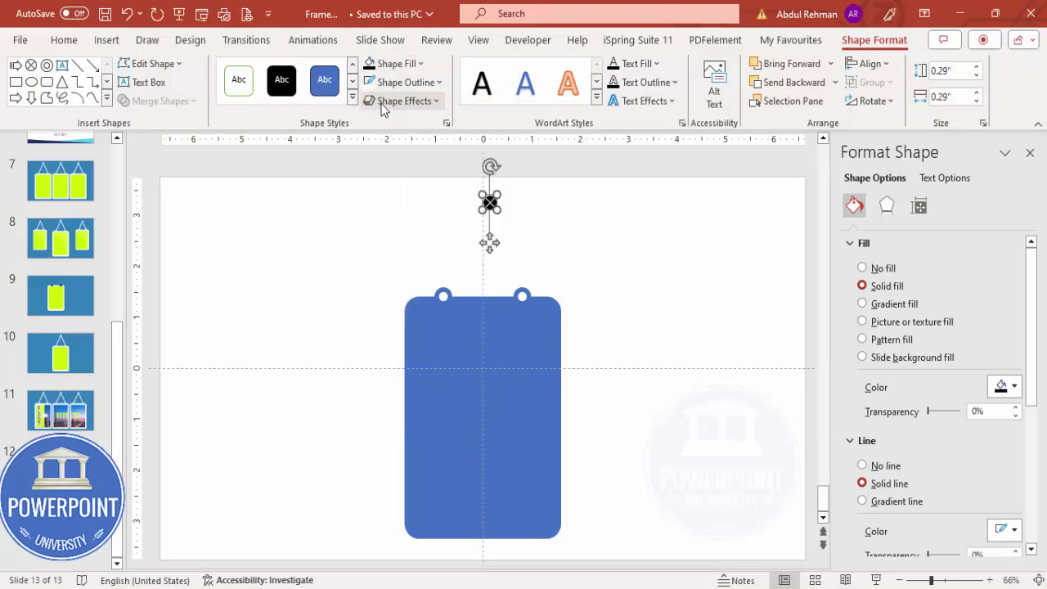
scroll(489, 242, up, 7)
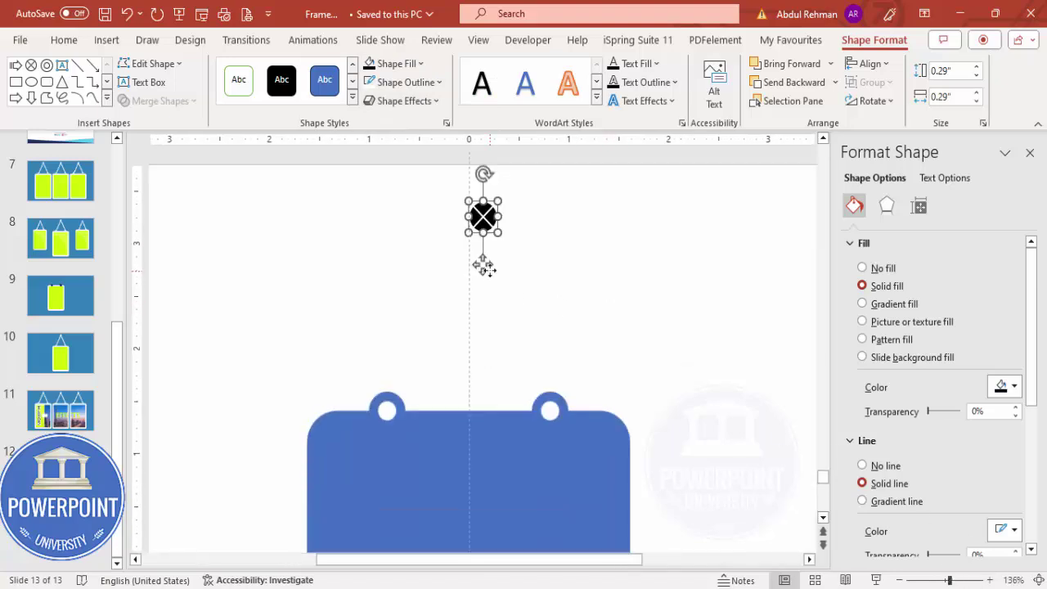
drag(468, 257, 469, 266)
Give the pin an outer shadow with a 12 pt distance.
click(887, 206)
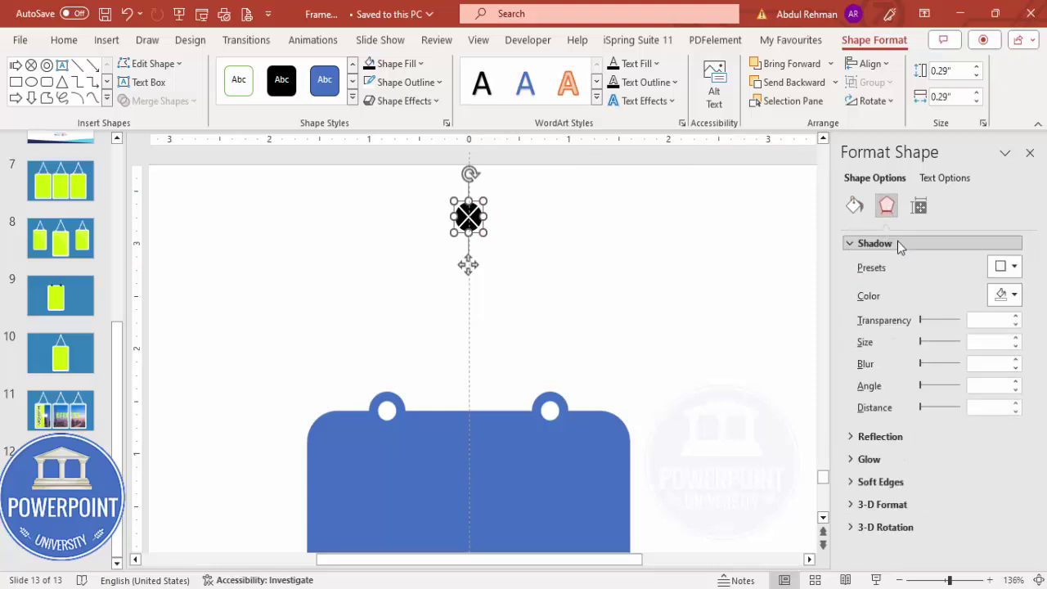
click(1004, 266)
click(967, 399)
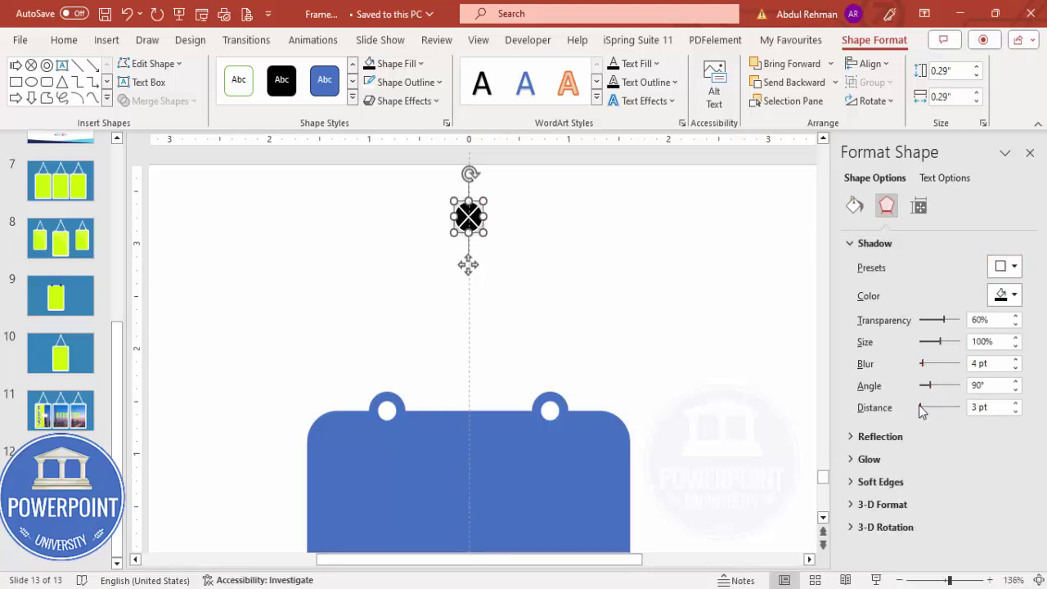
drag(921, 407, 932, 391)
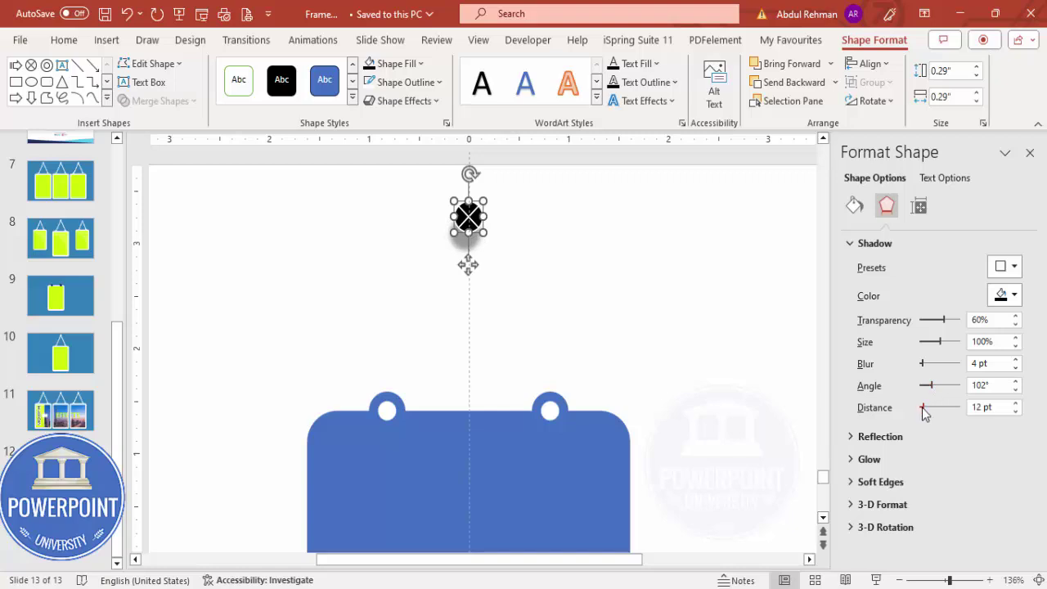
Draw a freeform string from the left hole up to the pin and down to the right hole.
click(617, 270)
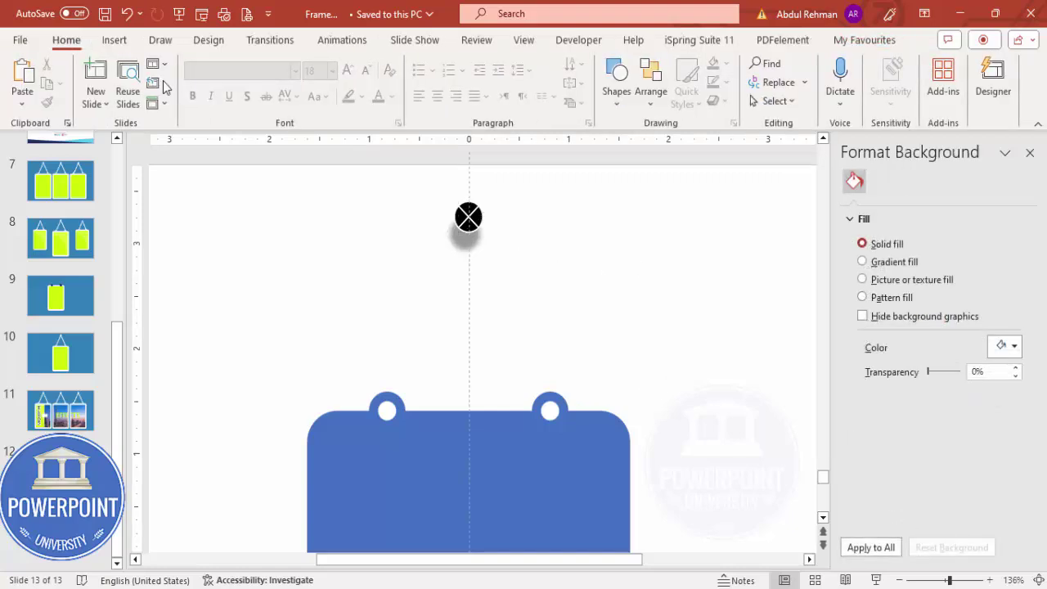
click(115, 41)
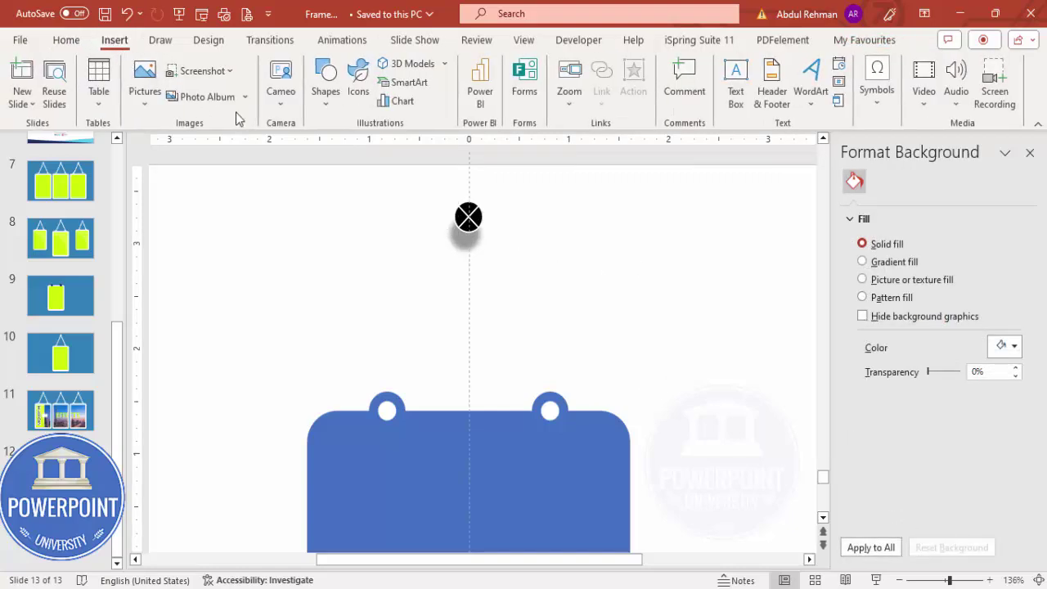
click(324, 98)
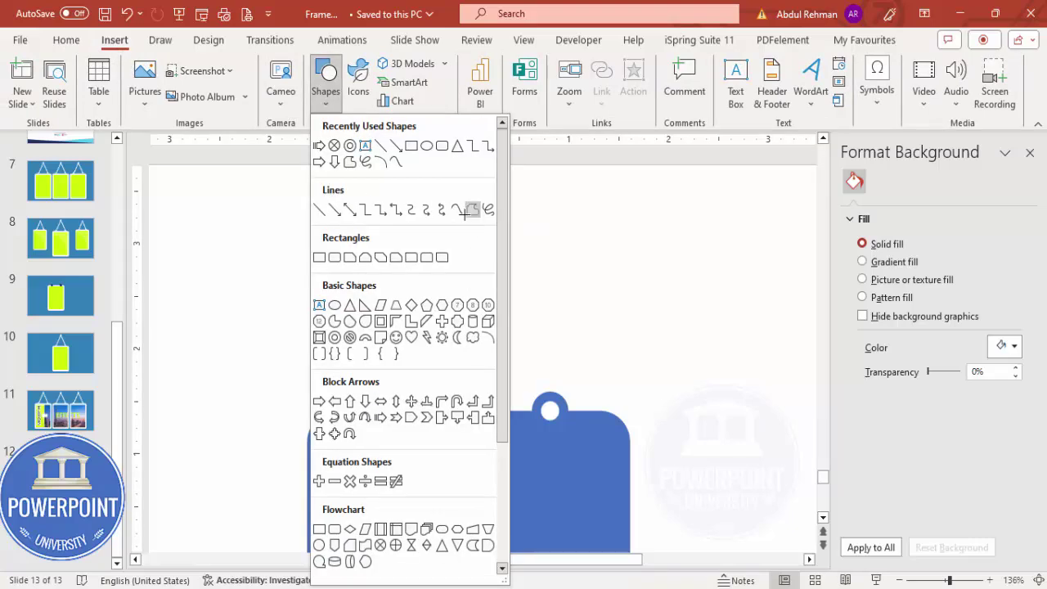
click(473, 212)
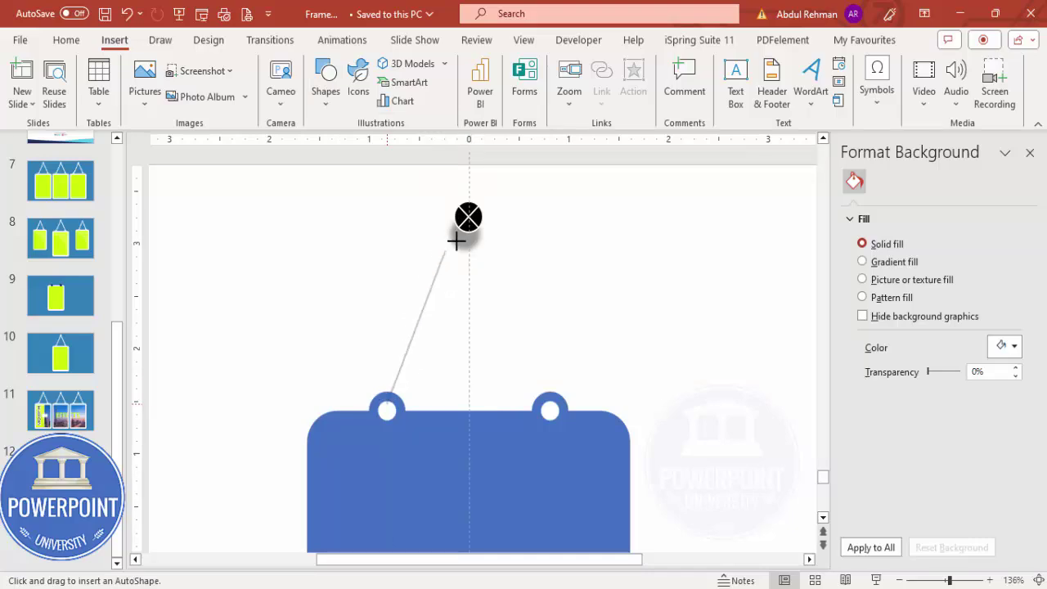
click(469, 217)
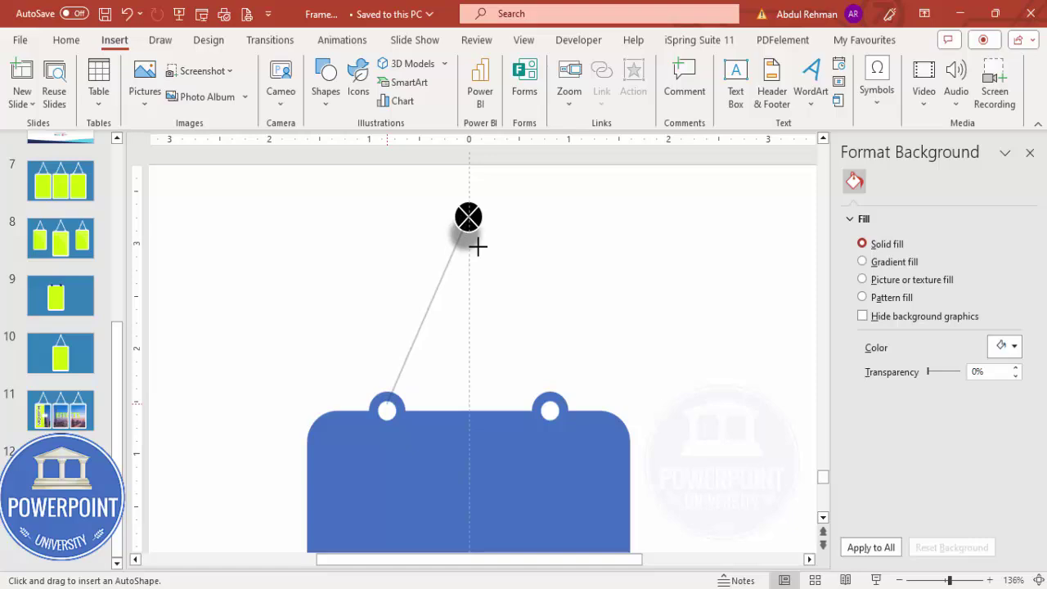
double_click(549, 406)
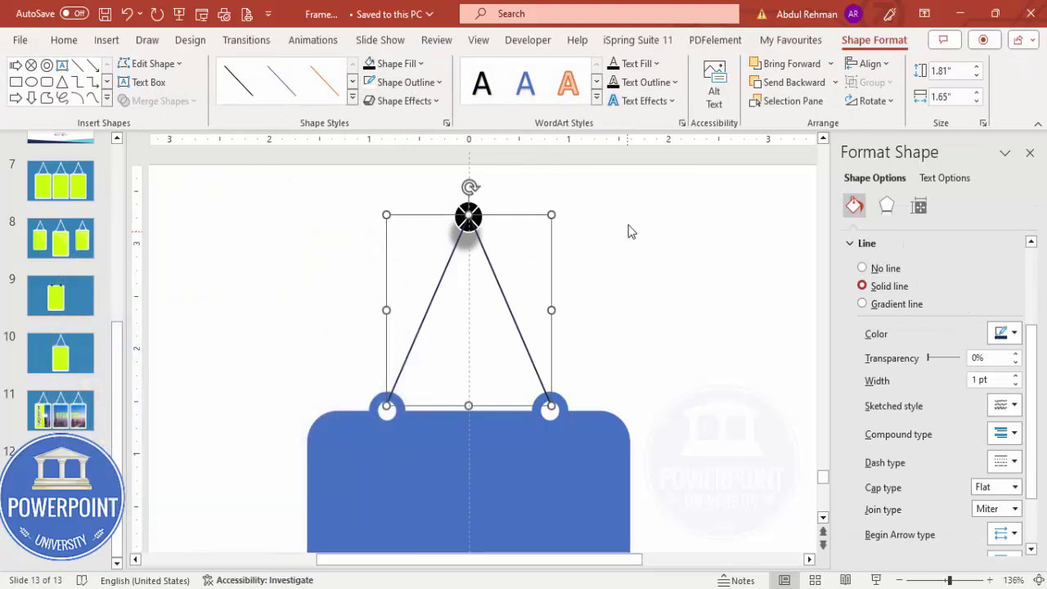
Bring the pin in front of the string.
click(471, 210)
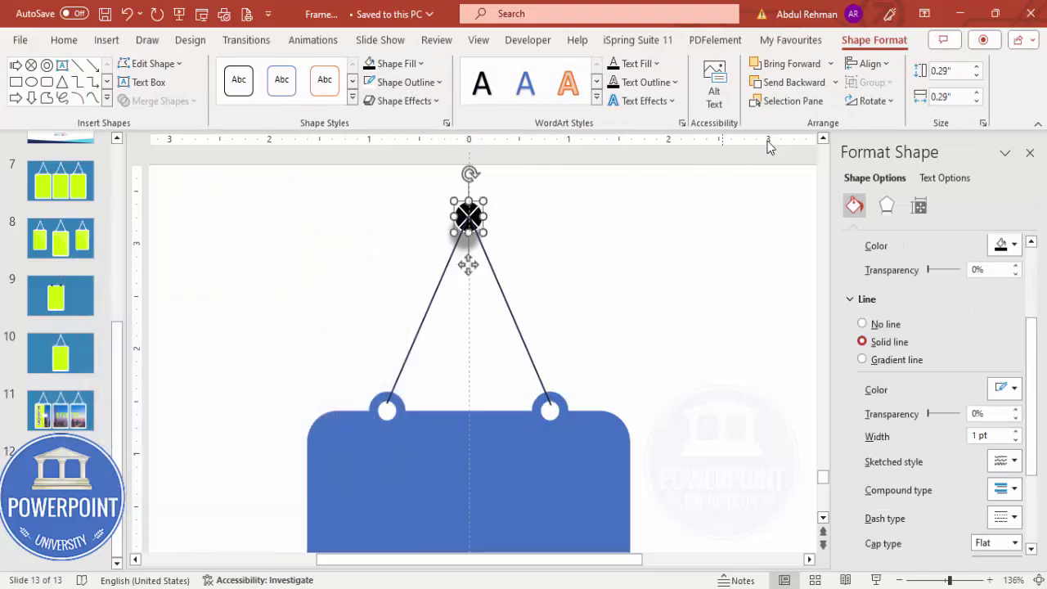
click(830, 64)
click(805, 108)
click(634, 233)
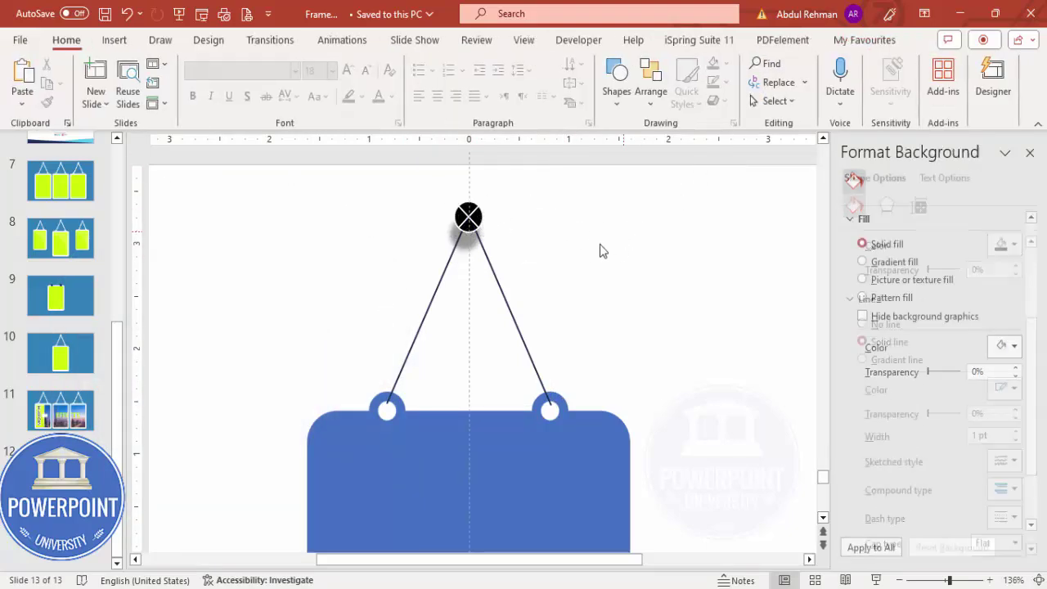
Draw a rectangle covering the entire slide.
click(1039, 580)
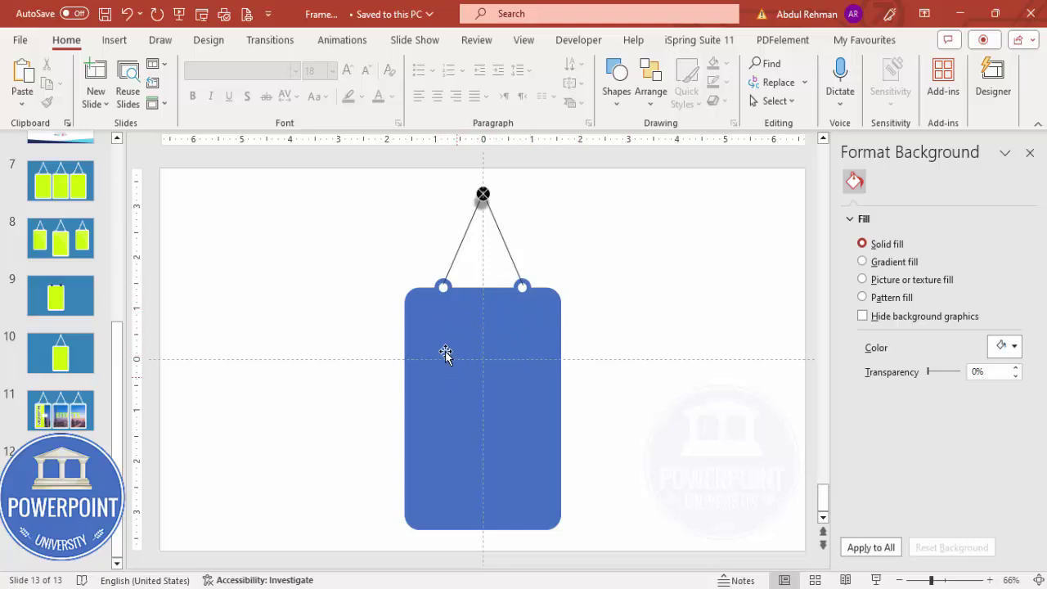
click(116, 41)
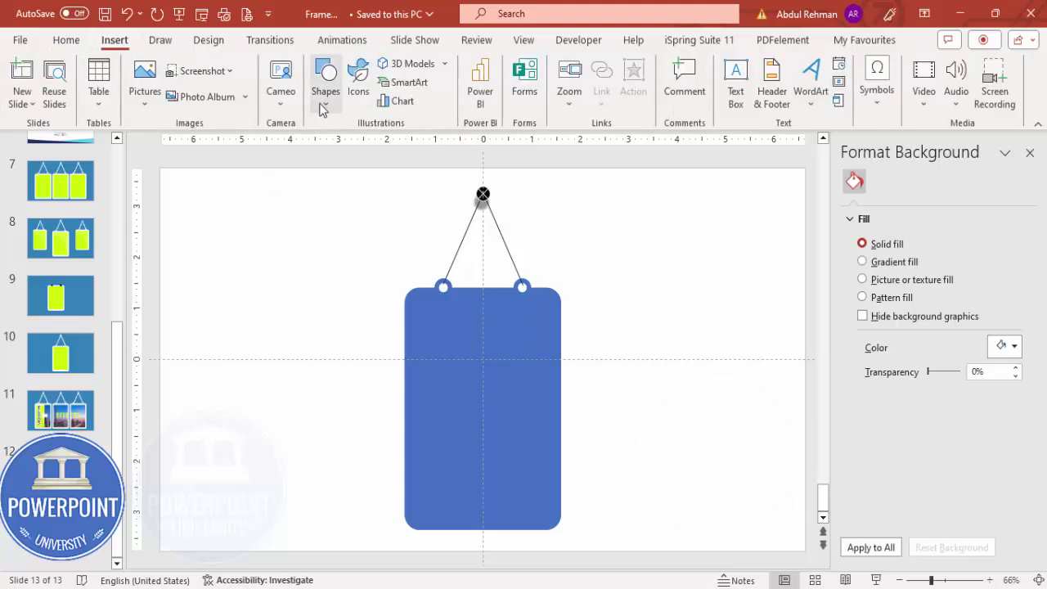
click(325, 90)
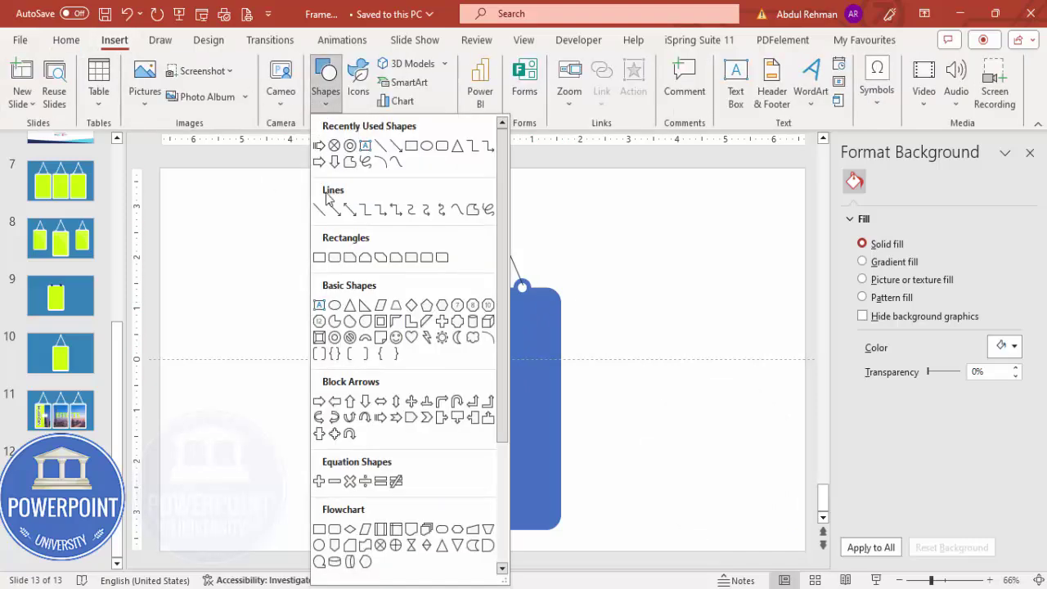
click(319, 258)
drag(159, 167, 806, 554)
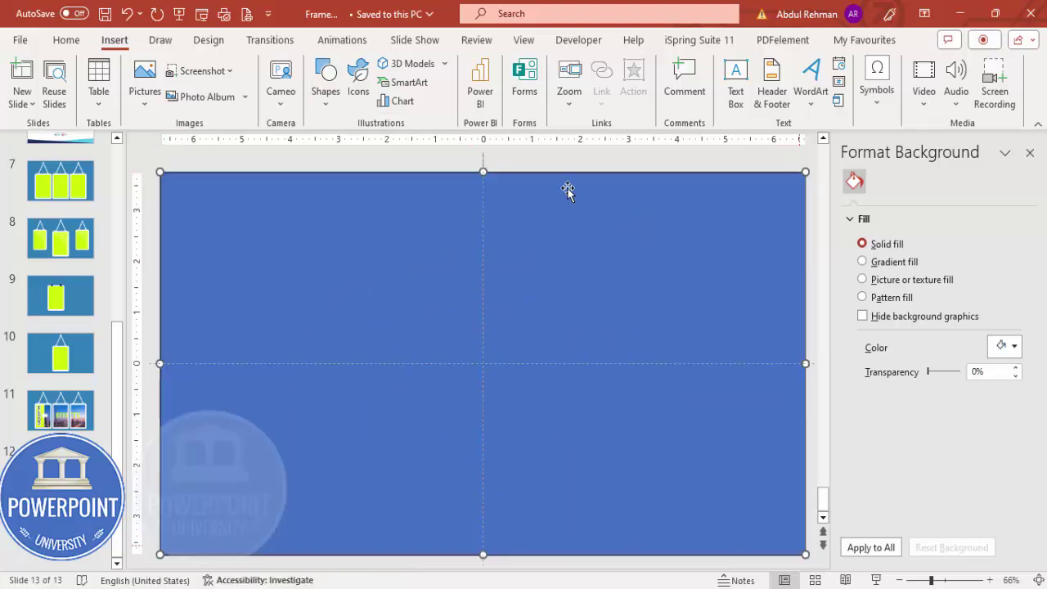
Give the full-slide rectangle no outline and the recent blue fill, and send it to back.
click(406, 82)
click(402, 306)
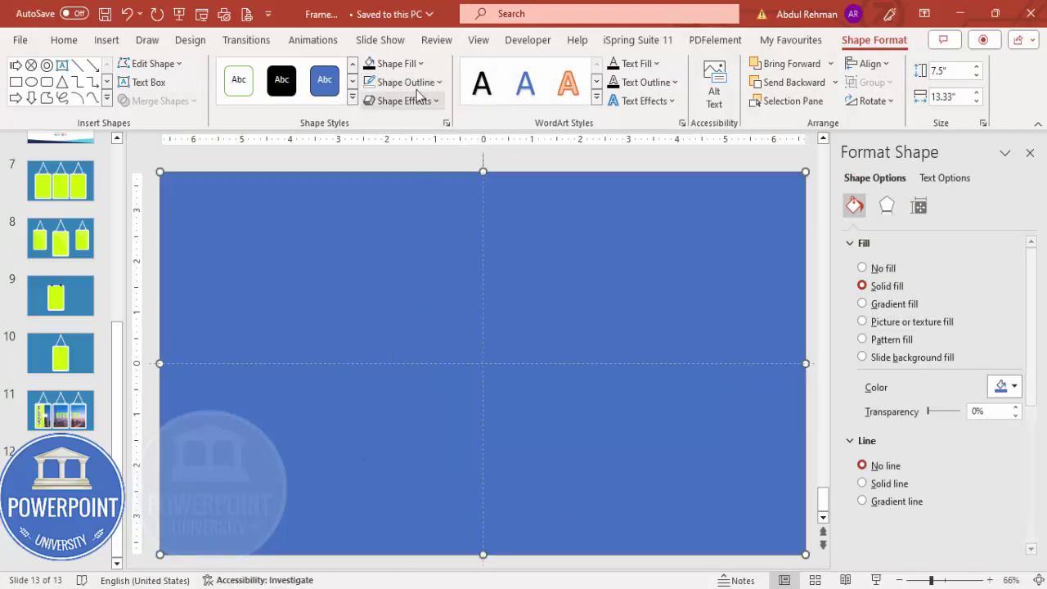
click(395, 64)
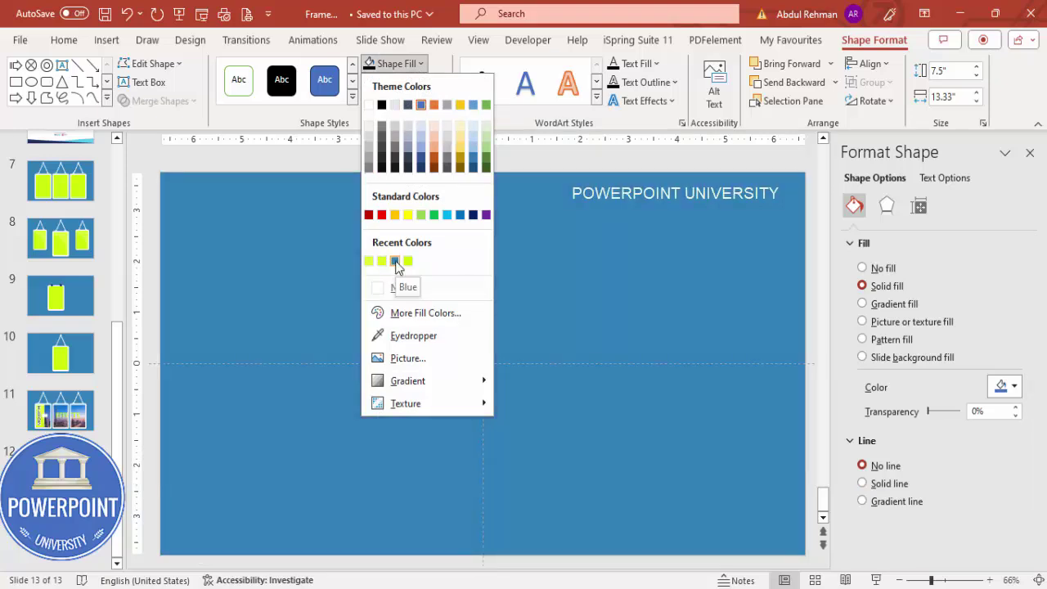
click(395, 261)
click(835, 83)
click(757, 122)
Fill the frame shape with white.
click(506, 308)
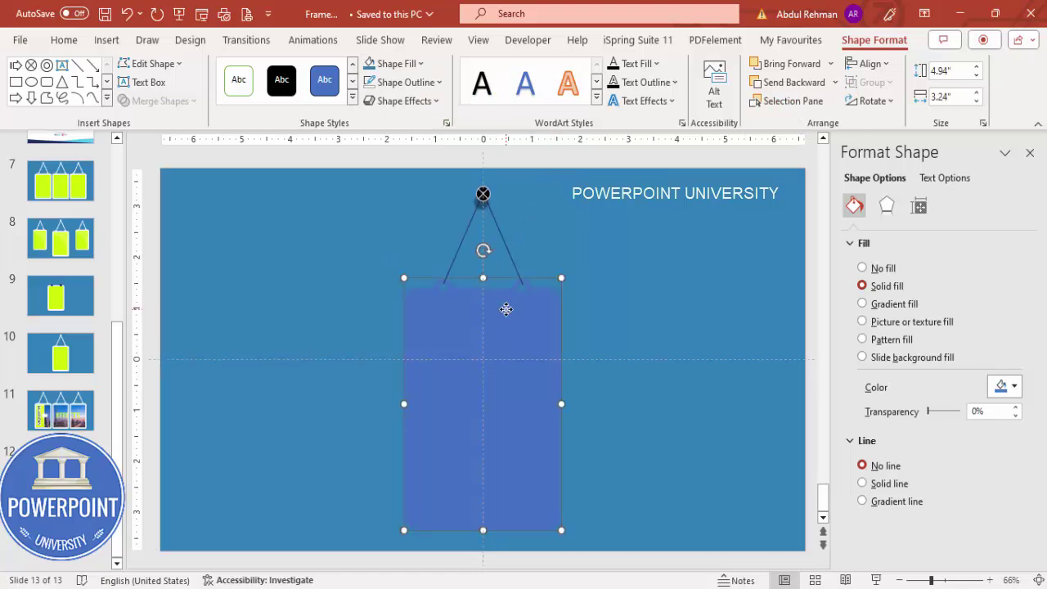
click(415, 70)
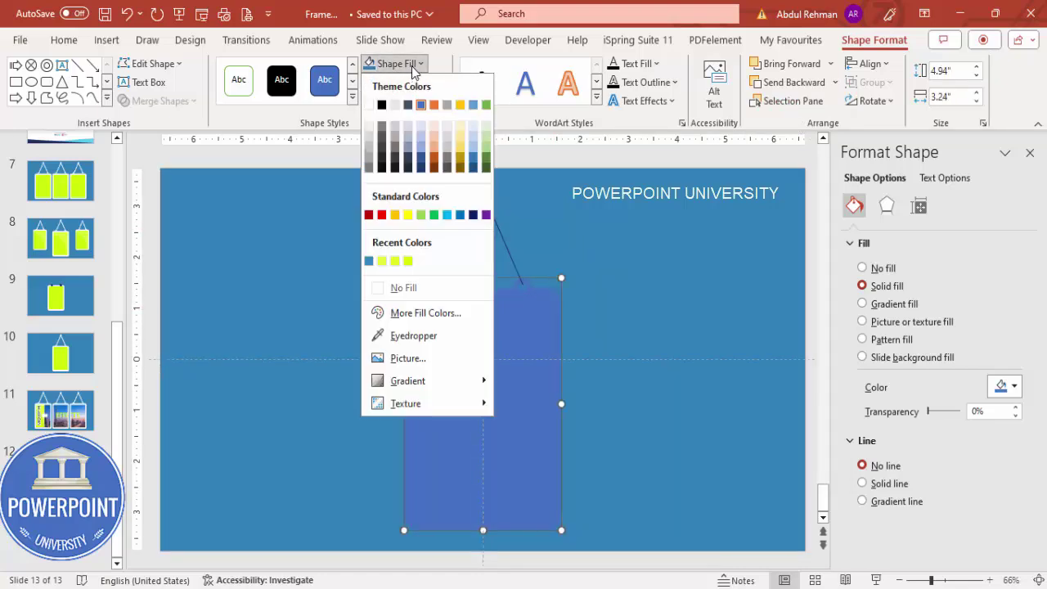
click(369, 107)
click(478, 206)
click(480, 204)
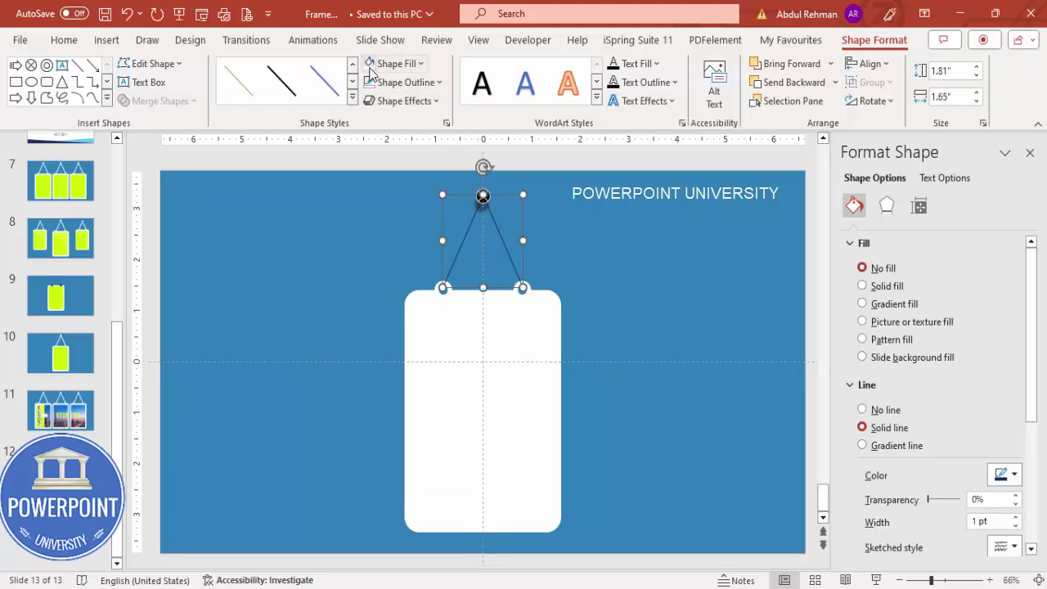
Make the string's outline white and 3 pt thick.
click(399, 81)
click(370, 125)
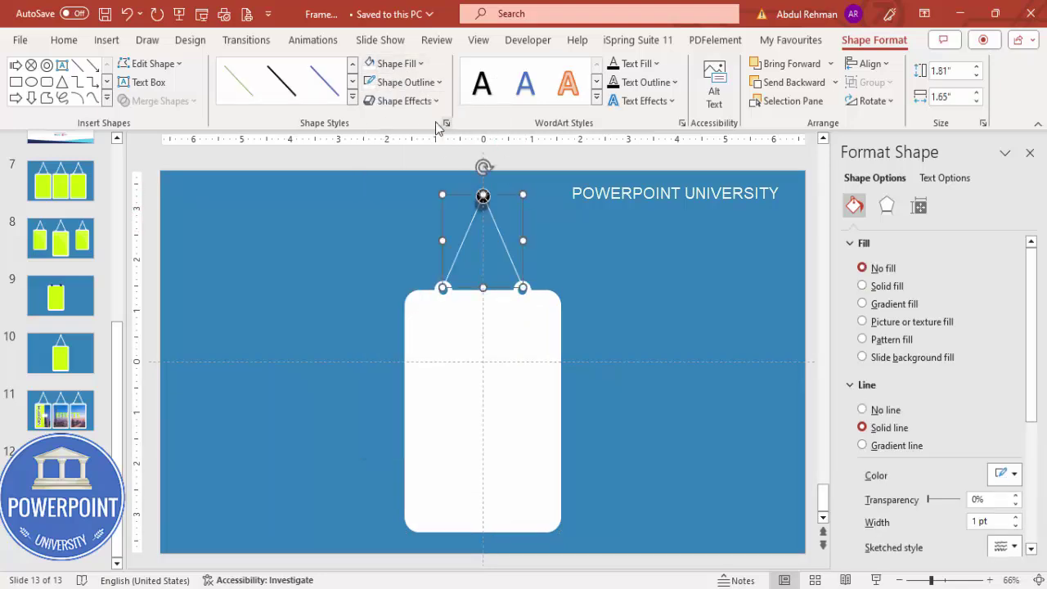
click(401, 82)
mouse_move(432, 377)
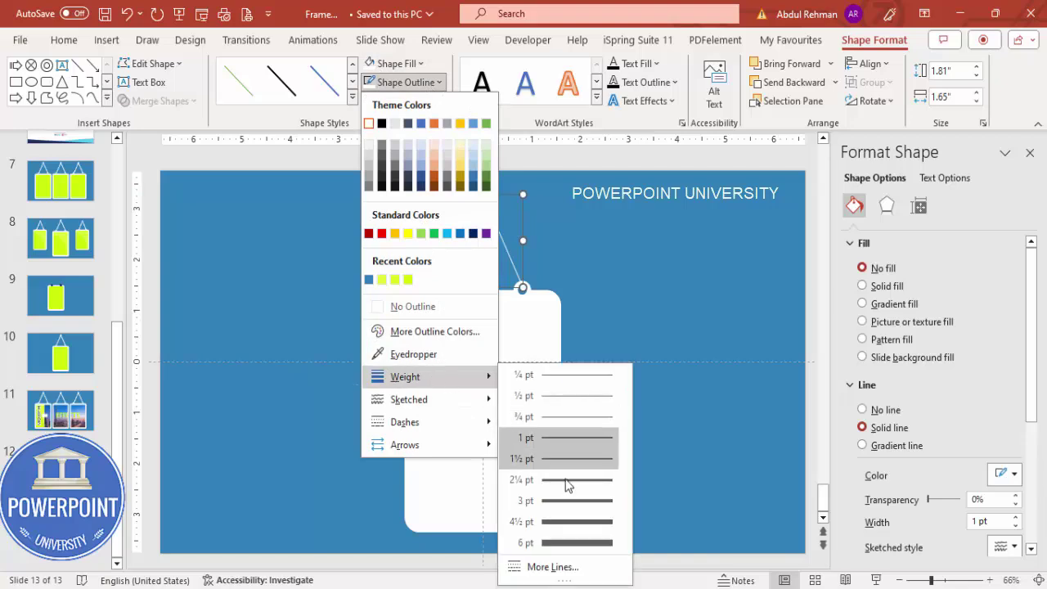
click(571, 500)
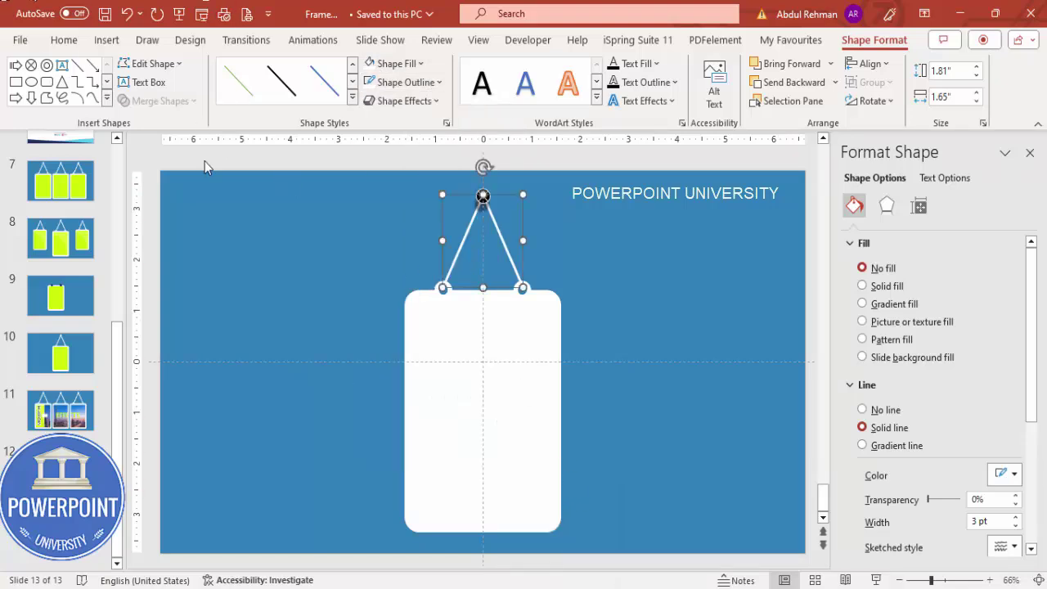
Give the string an outer shadow with a 9 pt distance.
click(887, 207)
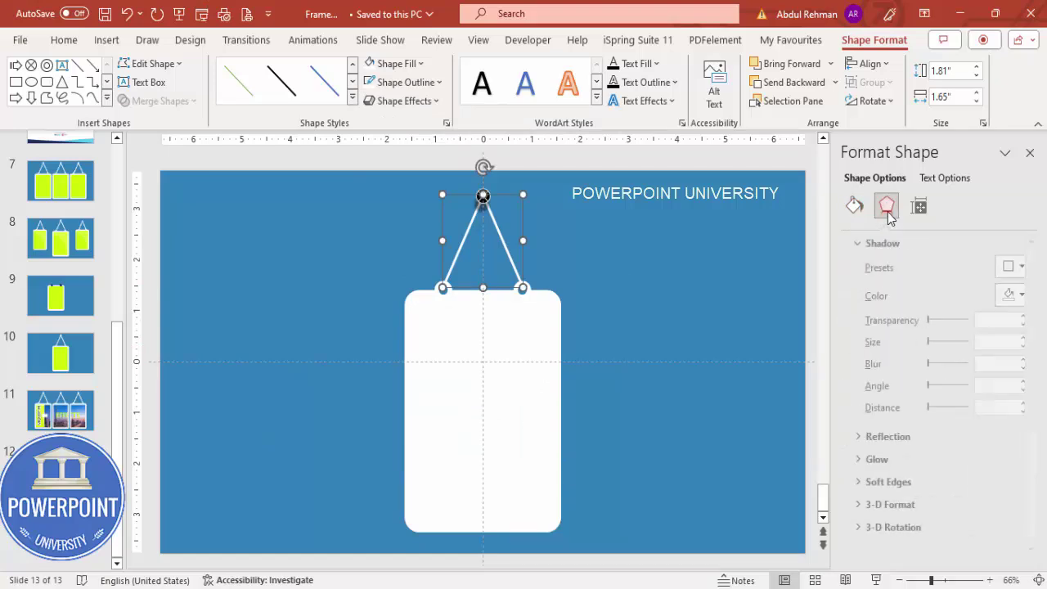
click(1005, 266)
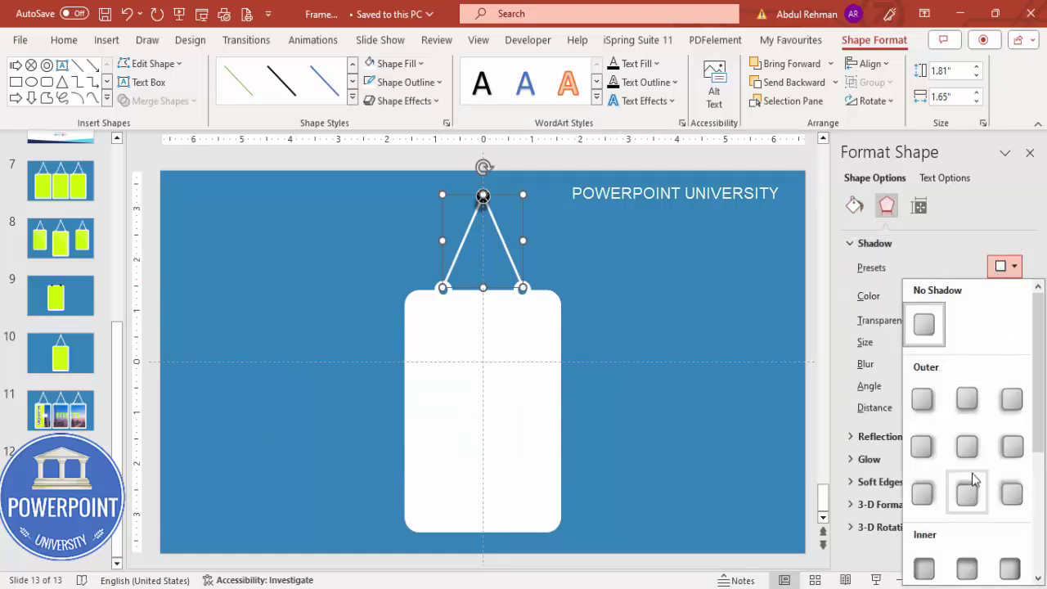
click(1013, 448)
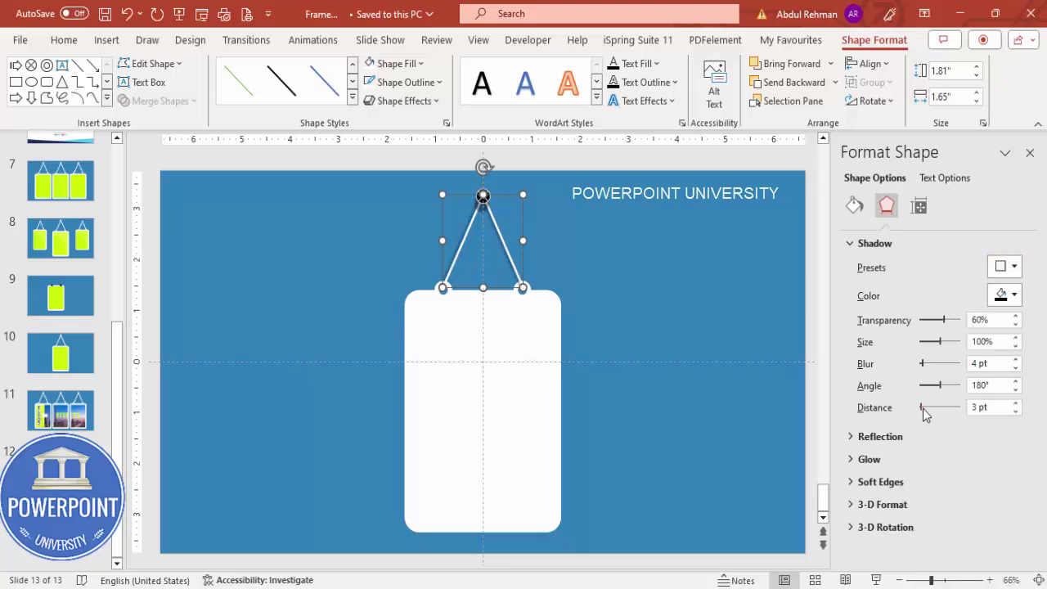
drag(922, 413, 925, 414)
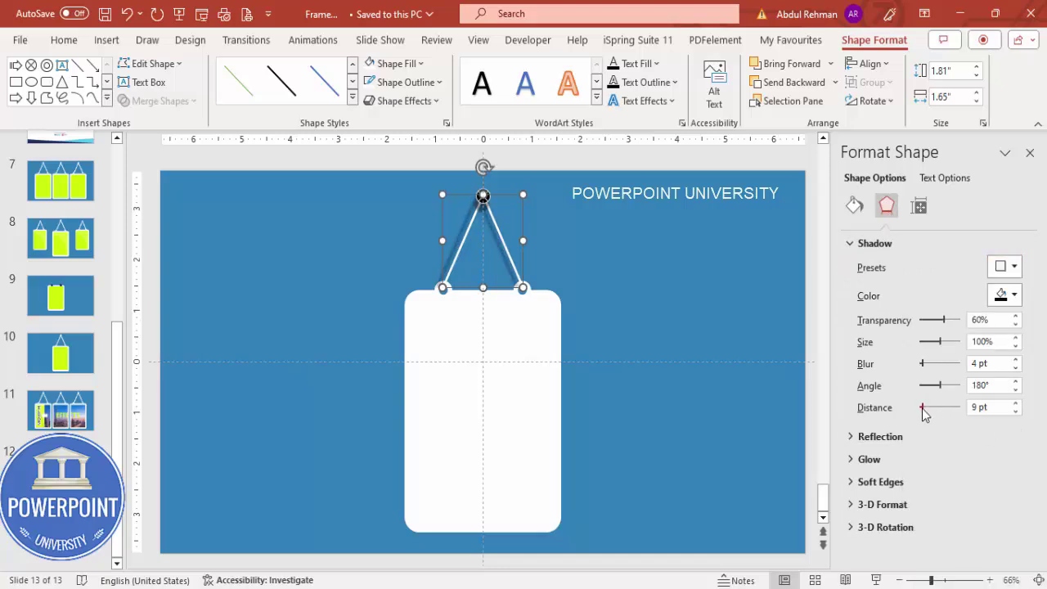
click(546, 330)
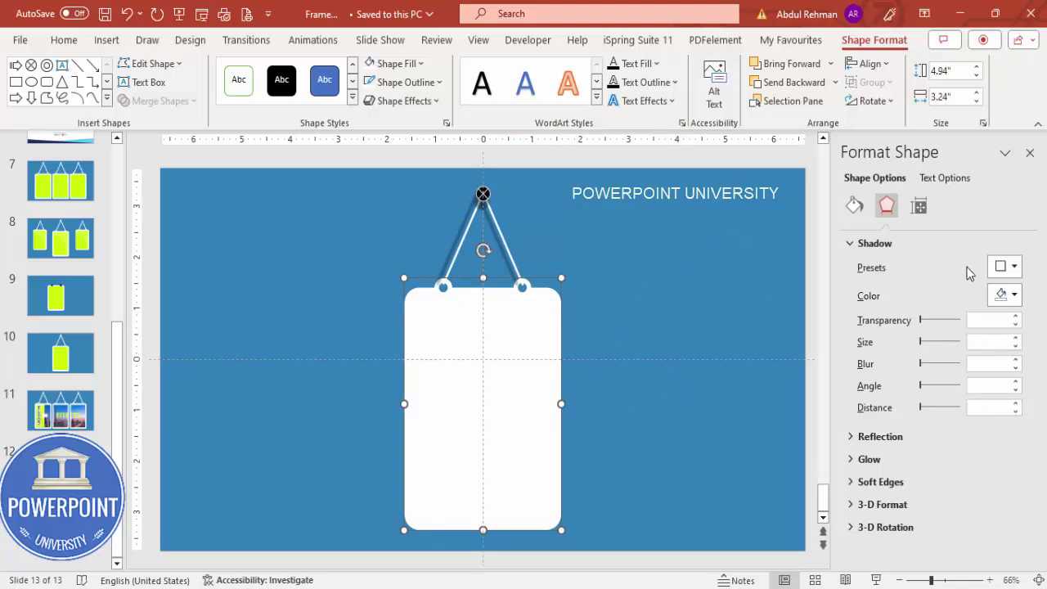
Give the card a centred outer shadow at 105% size, then delete the full-slide blue rectangle.
click(1002, 268)
click(969, 399)
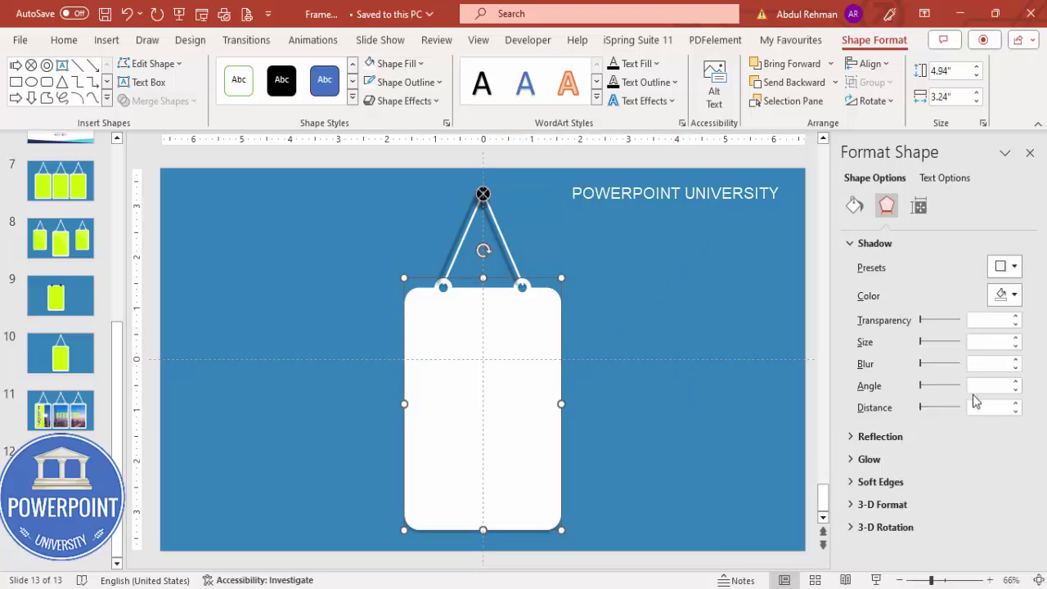
click(1004, 267)
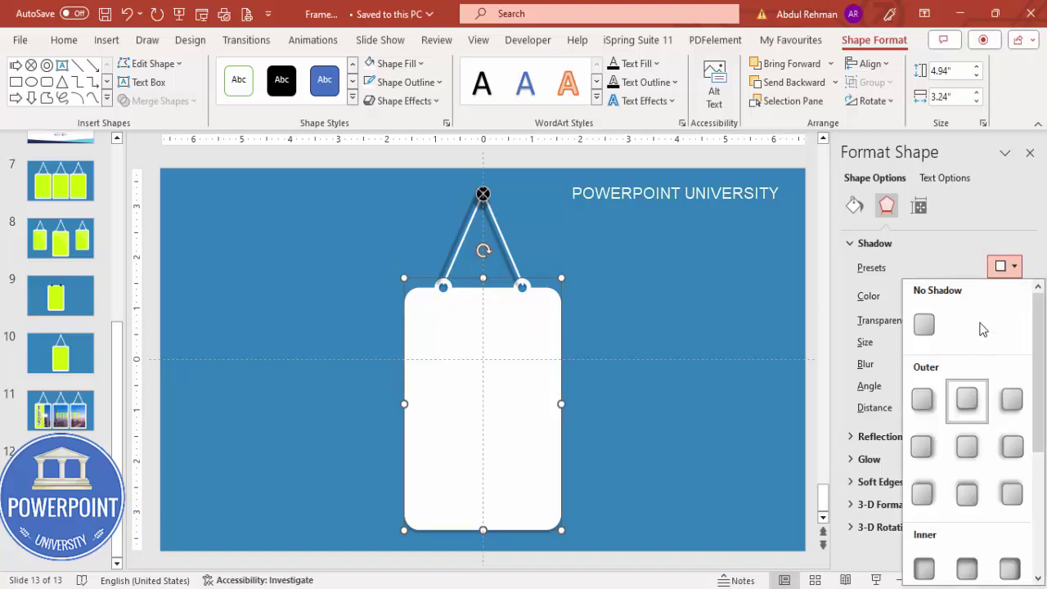
click(969, 447)
drag(922, 414, 921, 407)
drag(946, 347, 942, 348)
click(1016, 338)
click(1016, 338)
click(1016, 338)
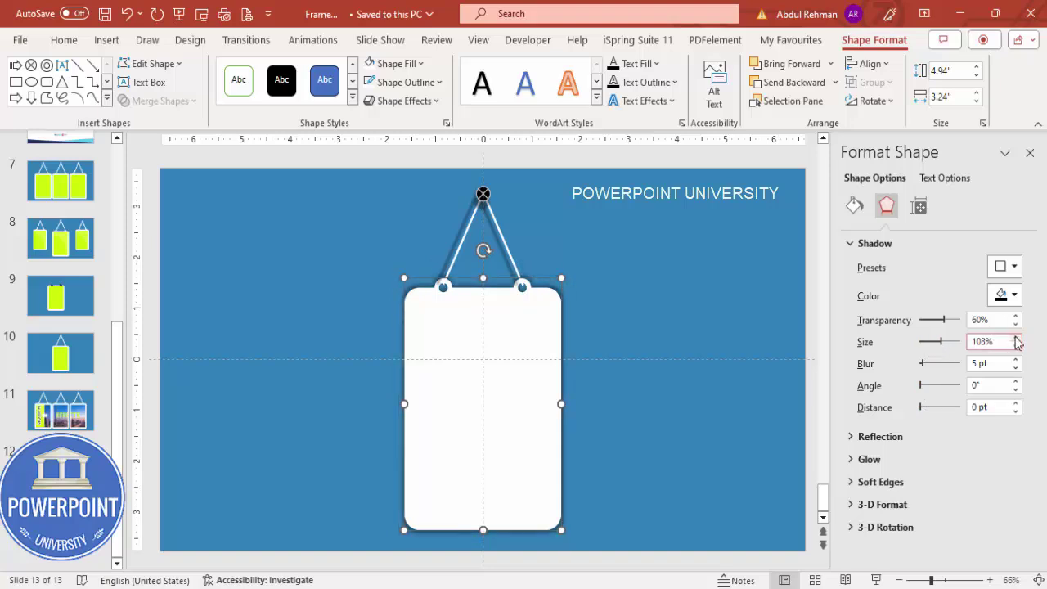
click(661, 326)
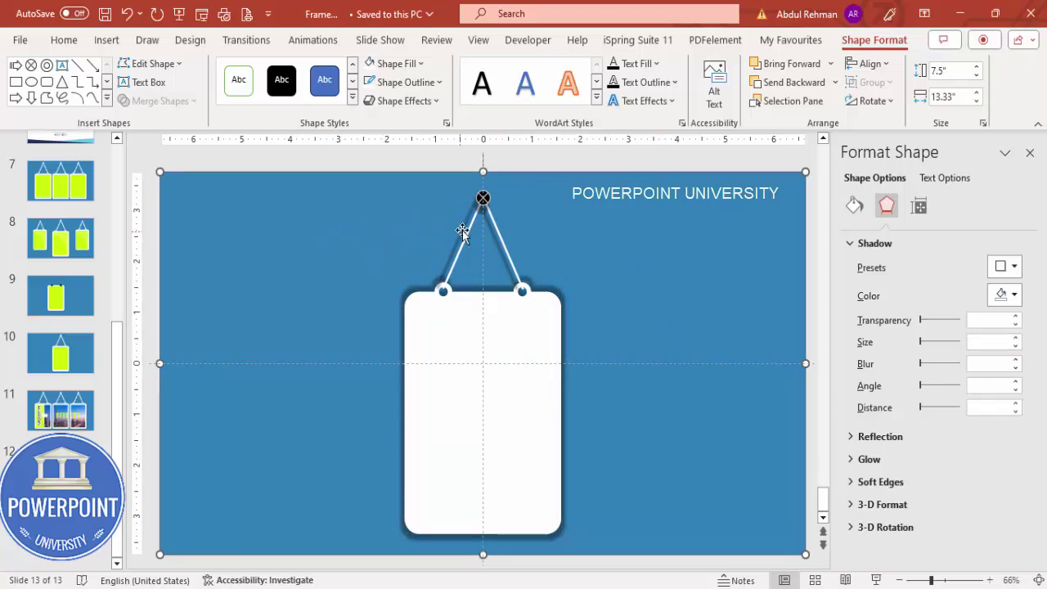
key(Delete)
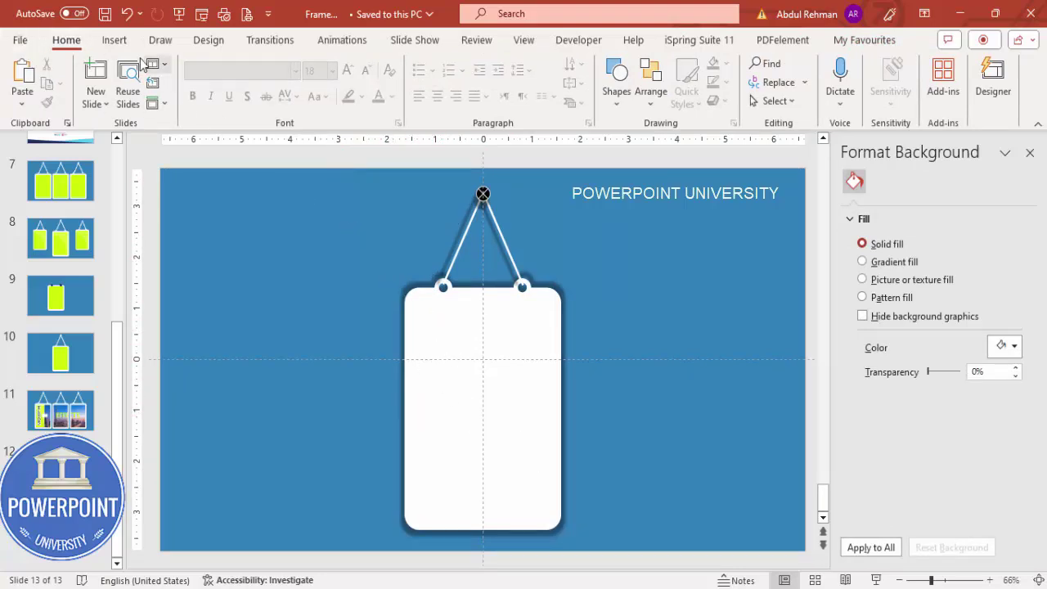
Draw a rounded rectangle on the card, fill it lime and remove its outline.
click(114, 39)
click(326, 82)
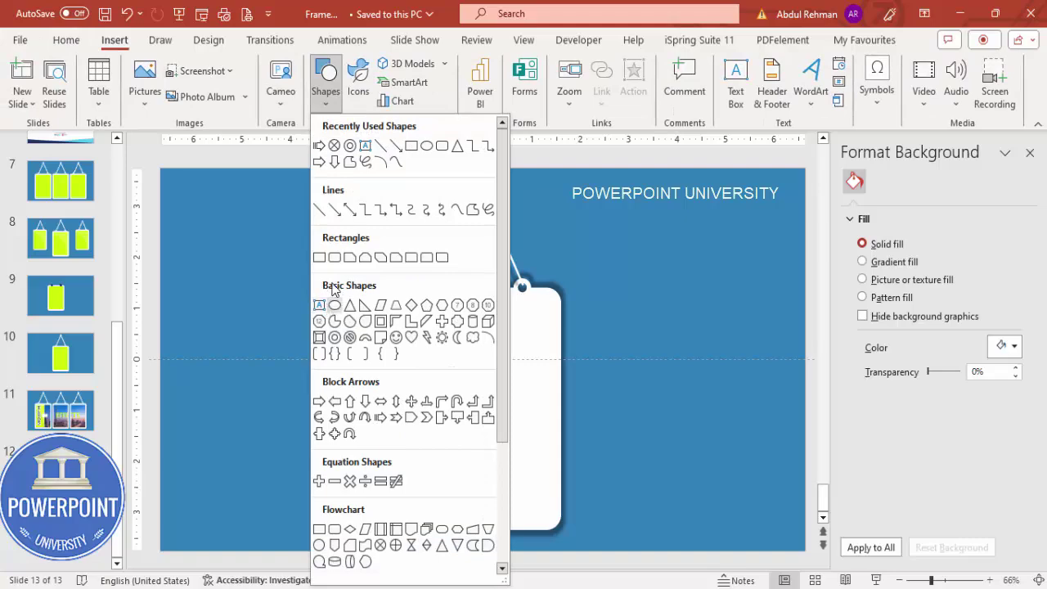
click(334, 256)
drag(422, 300, 545, 514)
click(393, 63)
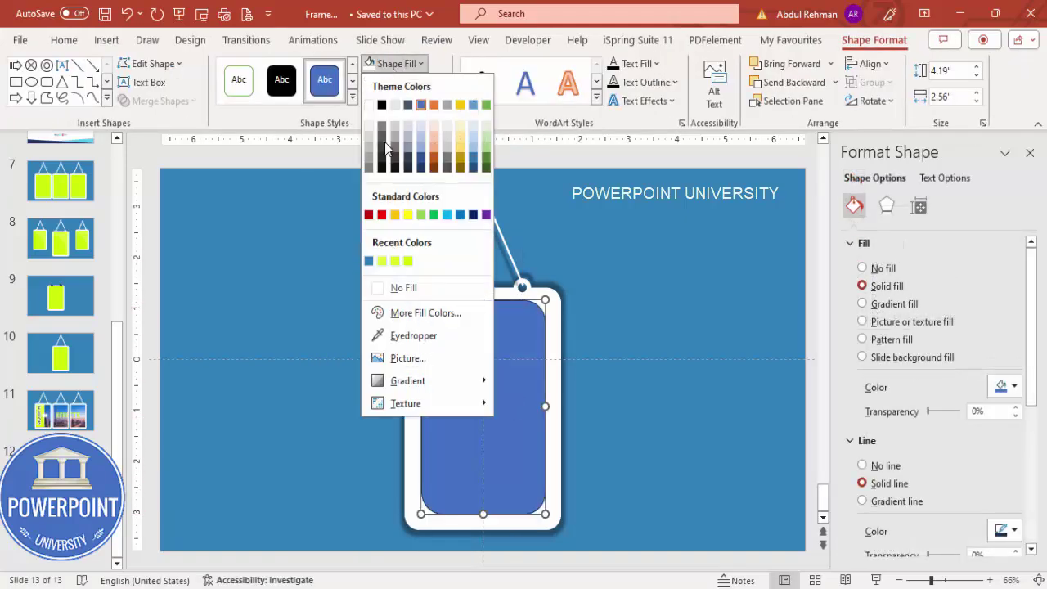
click(384, 260)
click(403, 82)
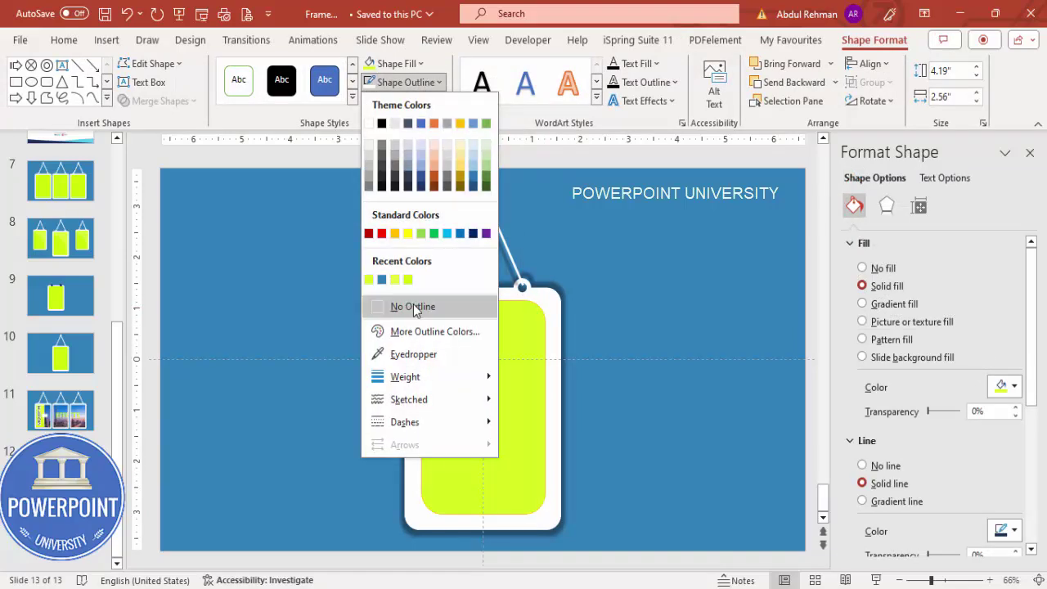
click(413, 304)
Reduce the lime panel's corner rounding and resize it to leave an even white border.
drag(441, 303, 439, 307)
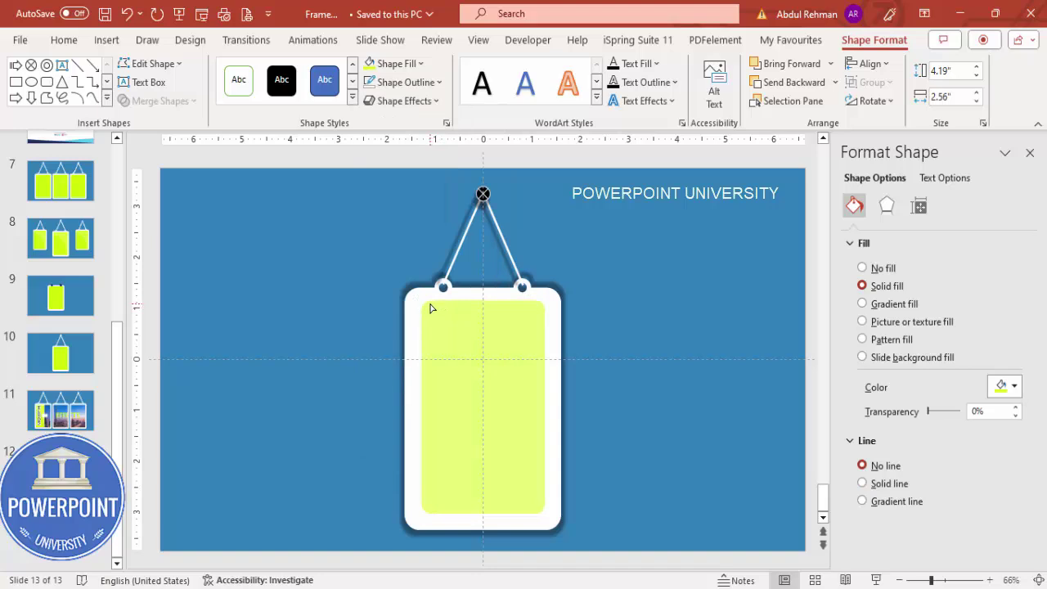
drag(427, 308, 480, 322)
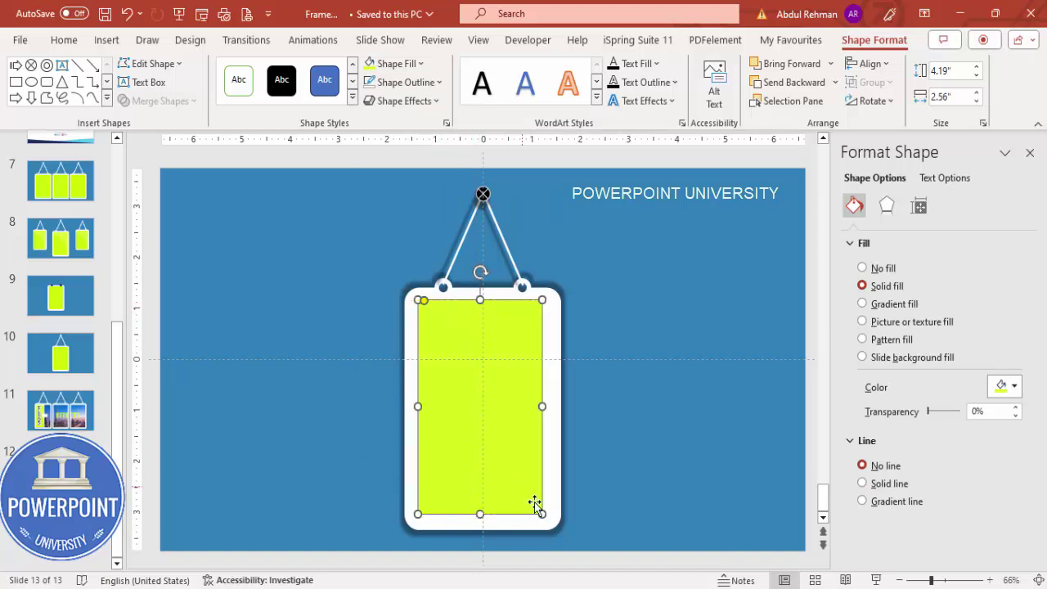
drag(539, 513, 548, 519)
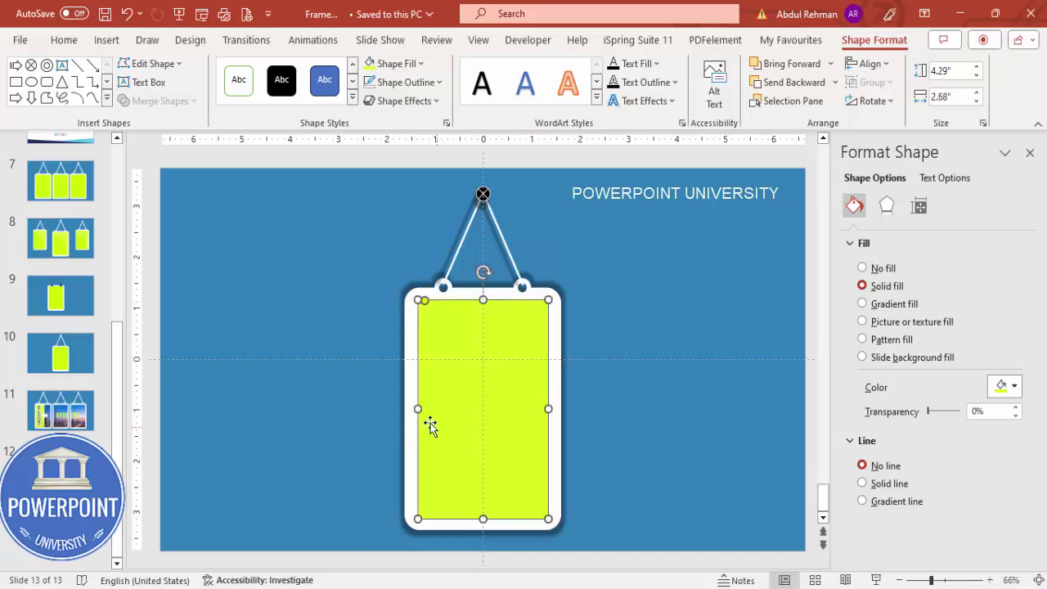
drag(418, 410, 415, 410)
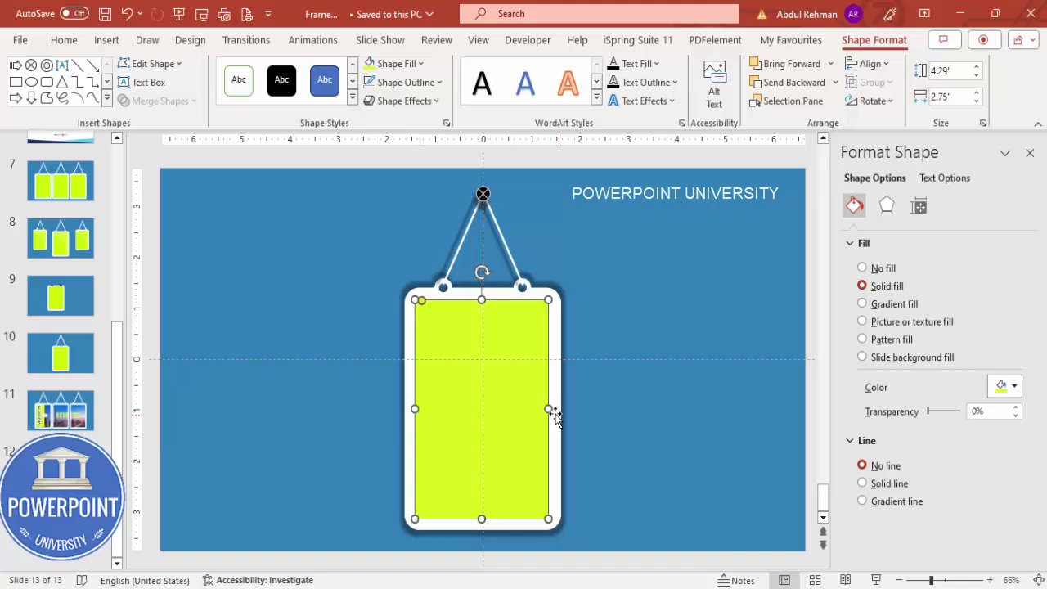
drag(552, 409, 554, 409)
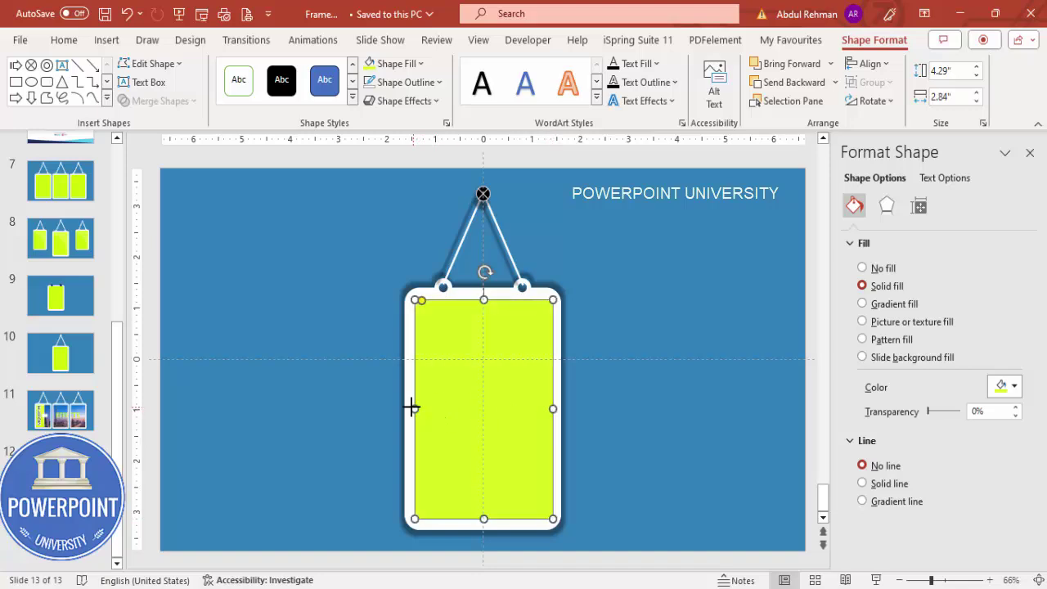
drag(411, 407, 409, 408)
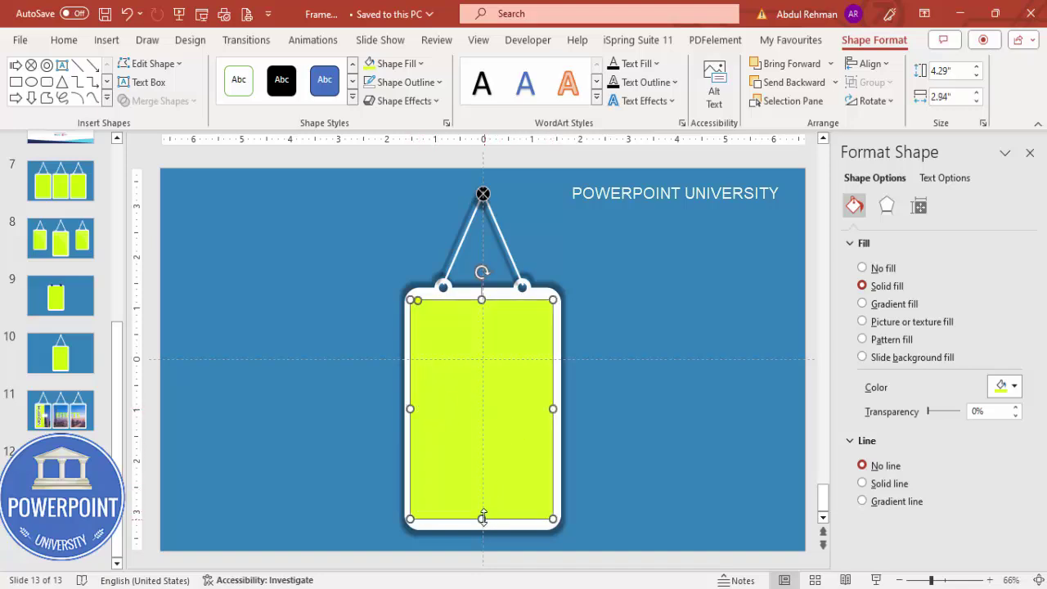
drag(411, 407, 412, 408)
click(584, 157)
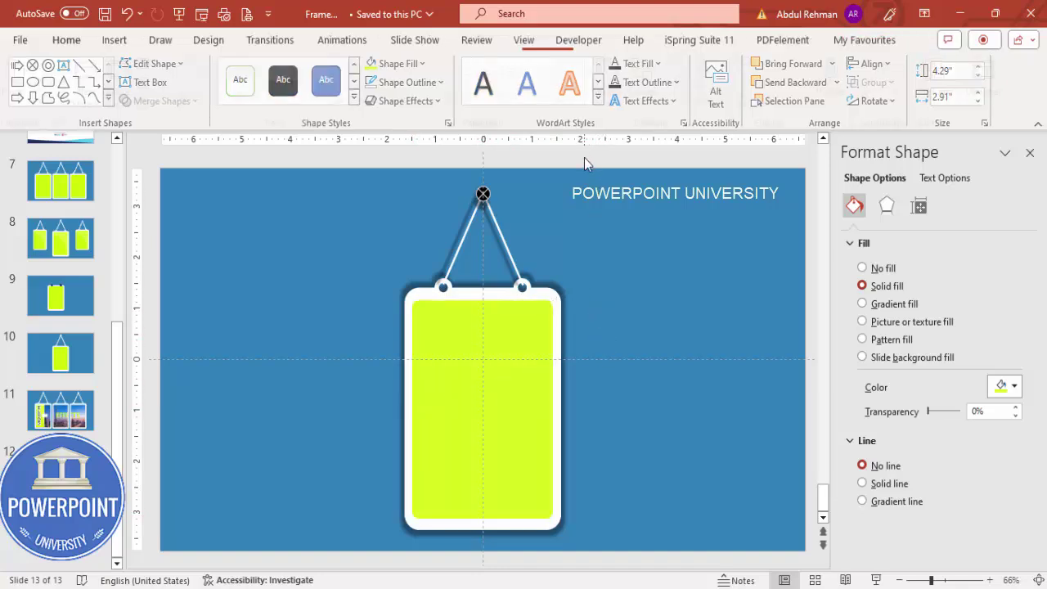
Select the whole hanging frame and place copies to its left and right.
drag(633, 567, 334, 172)
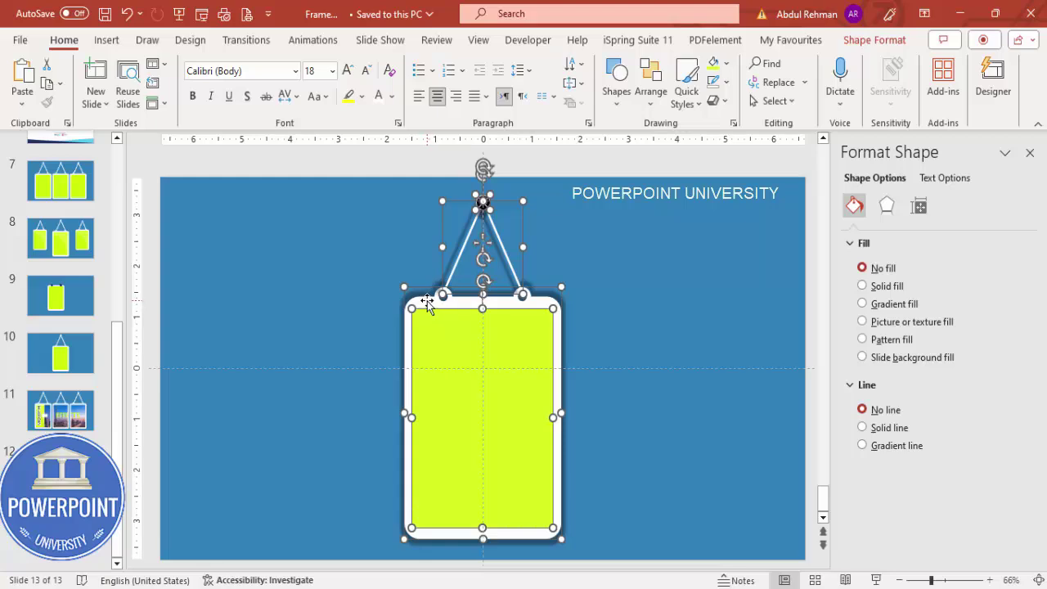
drag(427, 301, 259, 293)
drag(369, 304, 705, 324)
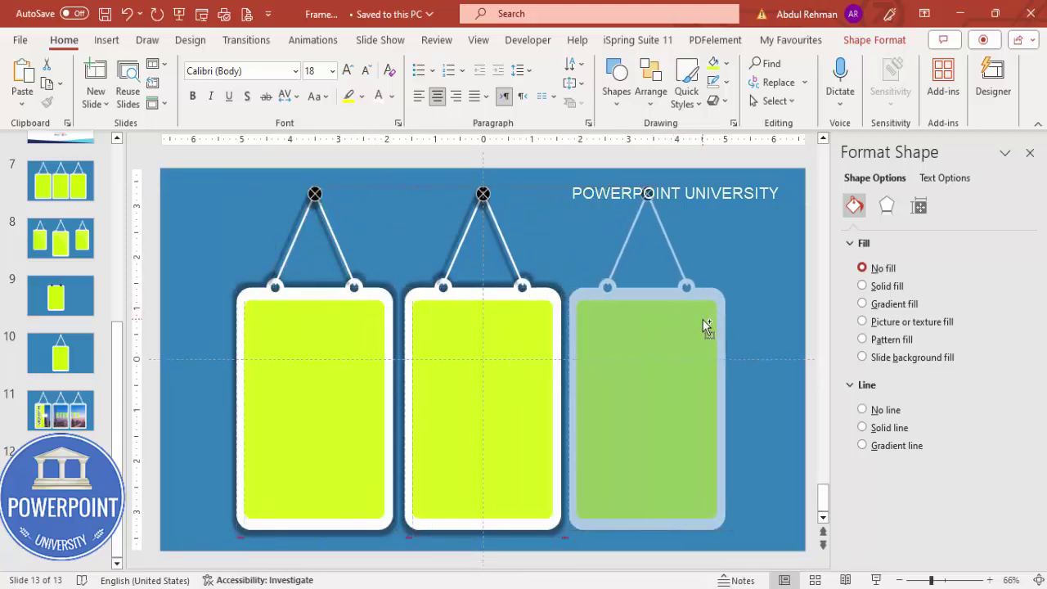